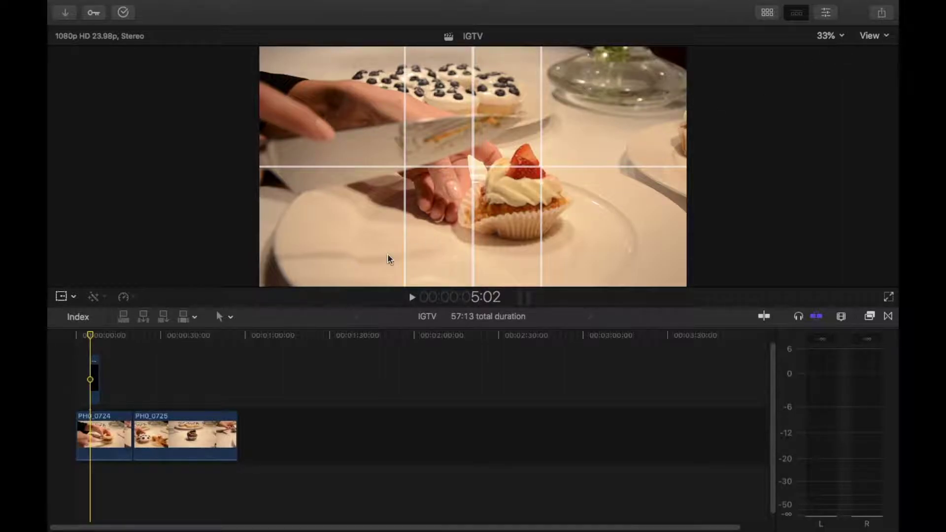
# Show the horizon overlay in the viewer and delete the guide-line clip above the first clip
pyautogui.click(870, 37)
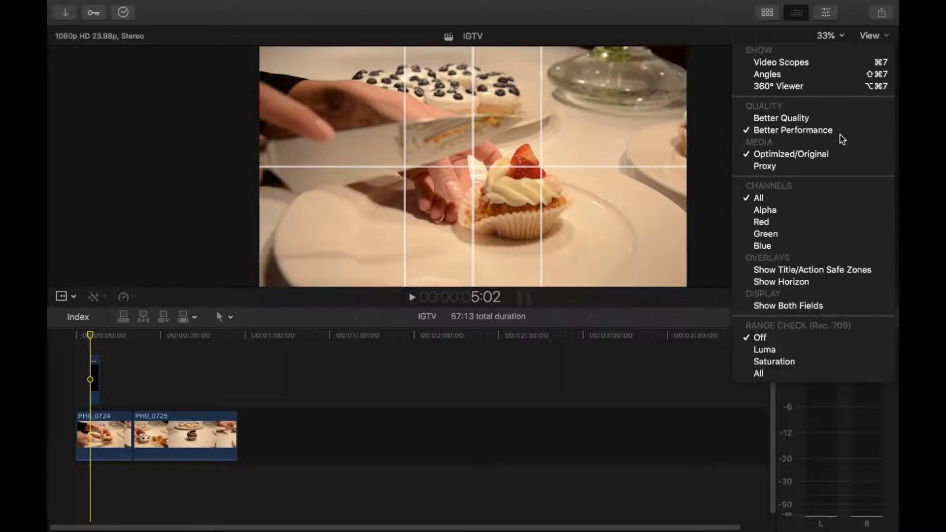
pyautogui.click(790, 283)
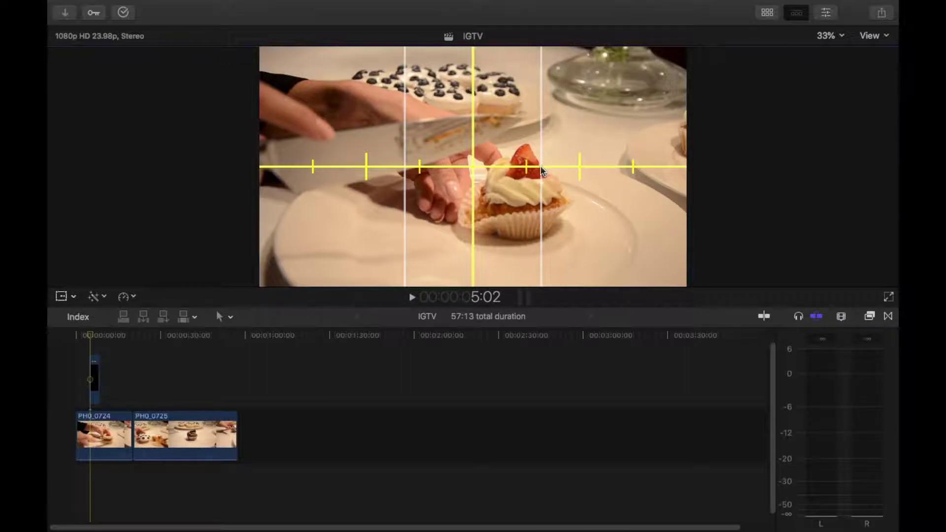
pyautogui.click(93, 373)
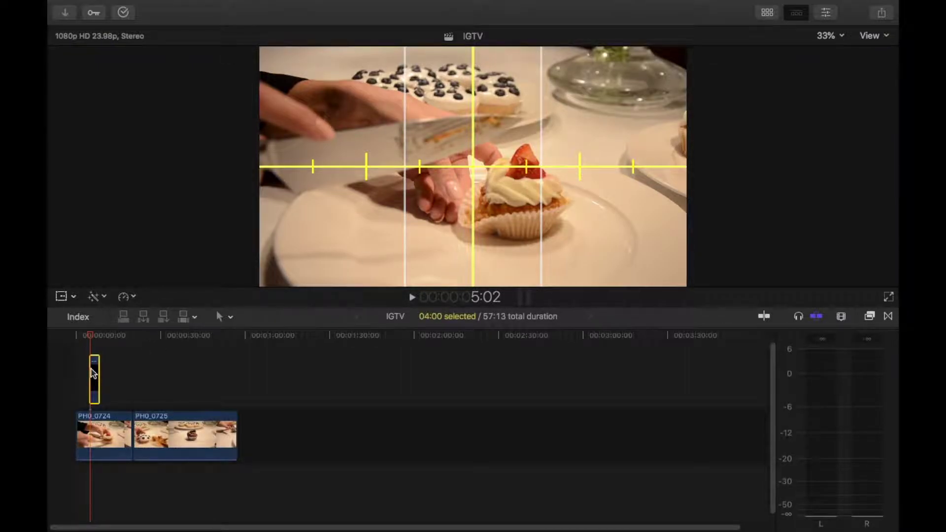
pyautogui.press('Delete')
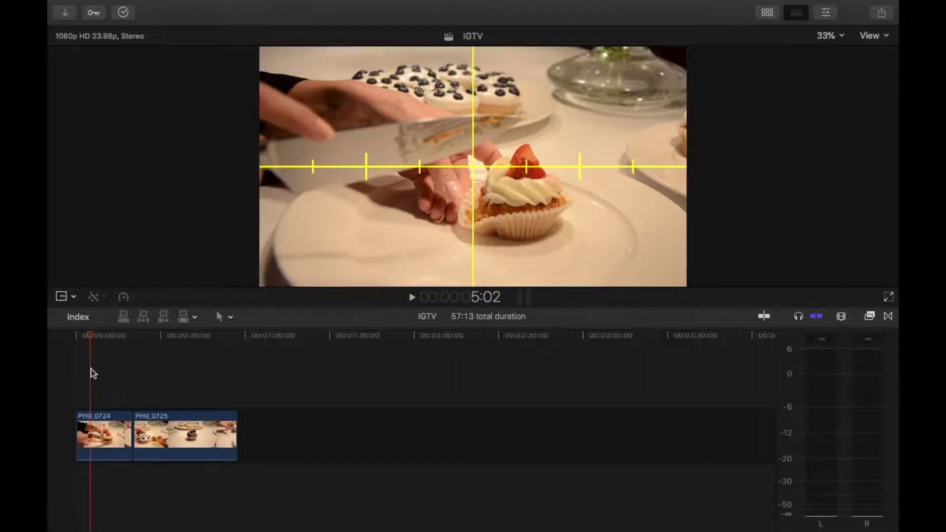
# Undo the deletion of the guide-line clip and hide the viewer's horizon overlay
pyautogui.press('super+z')
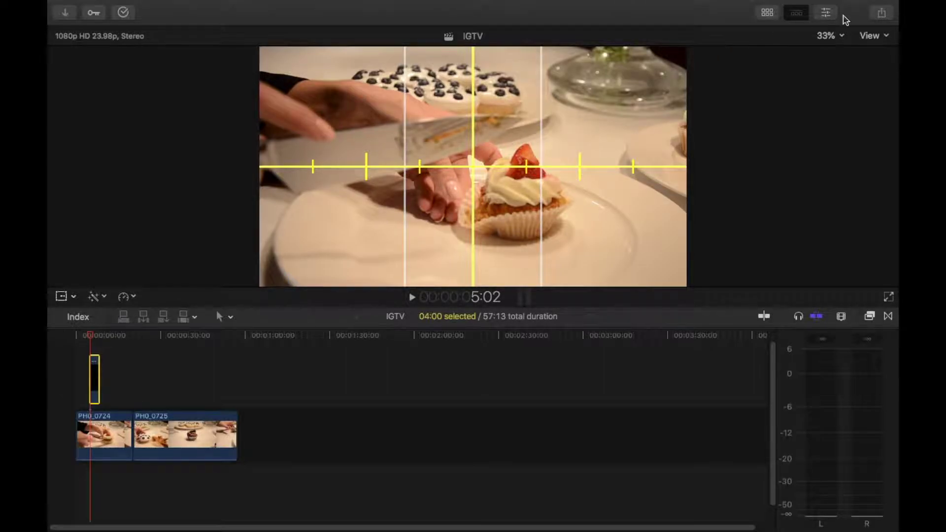
pyautogui.click(870, 35)
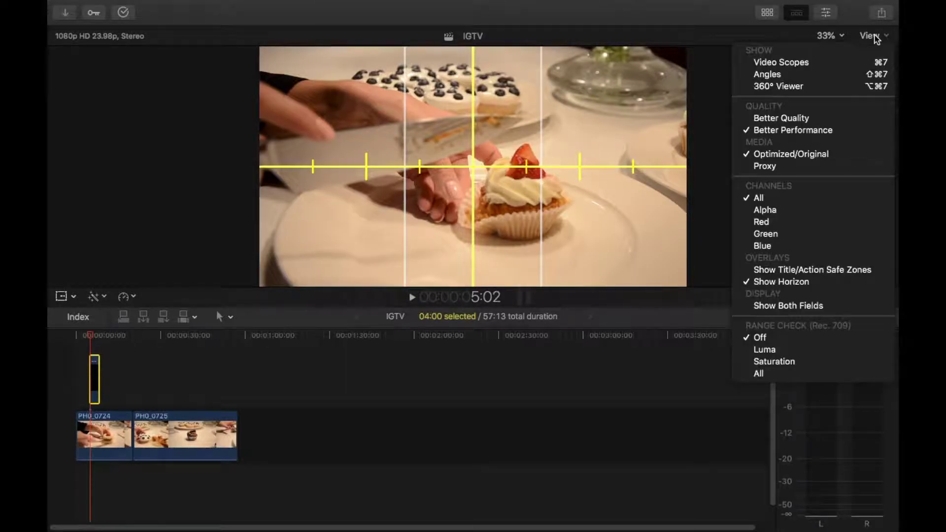
pyautogui.click(792, 282)
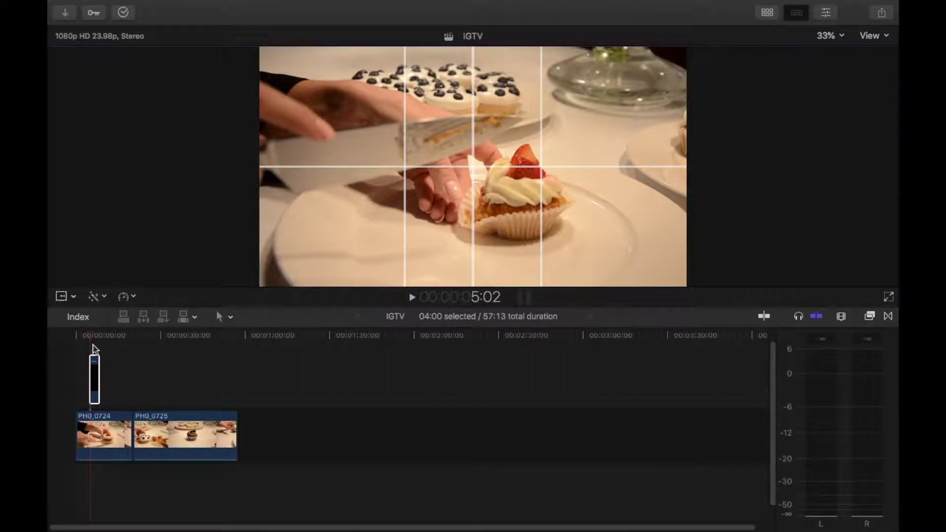
# Move the Линии guide clip to the start of the timeline and extend it to the end of clip PHO_0724
pyautogui.press('super+equal')
pyautogui.press('super+equal')
pyautogui.hscroll(-2, 94, 349)
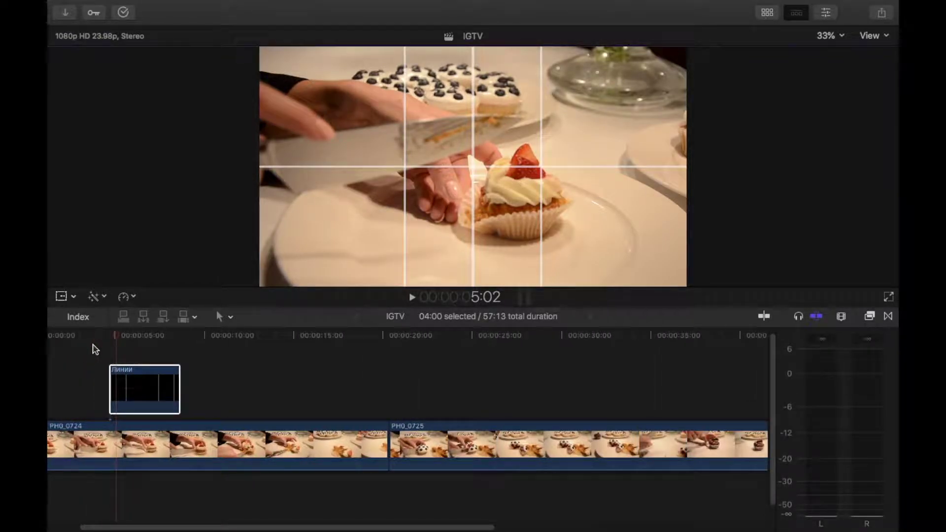
pyautogui.click(118, 435)
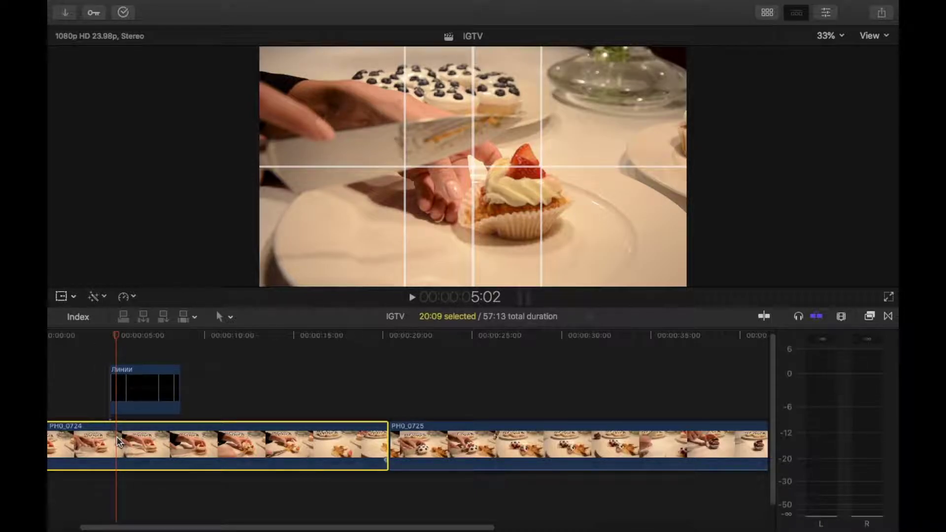
pyautogui.hscroll(-3, 105, 385)
pyautogui.click(72, 395)
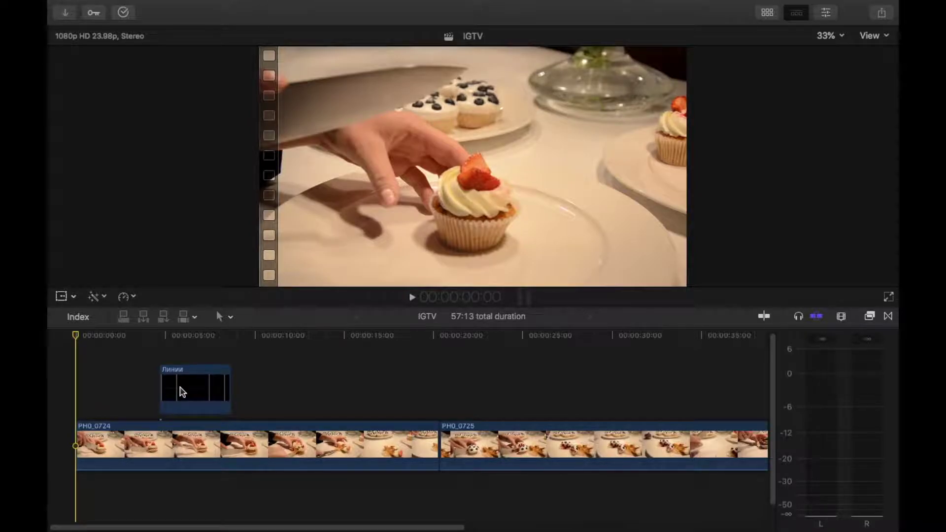
pyautogui.moveTo(182, 388); pyautogui.dragTo(80, 386)
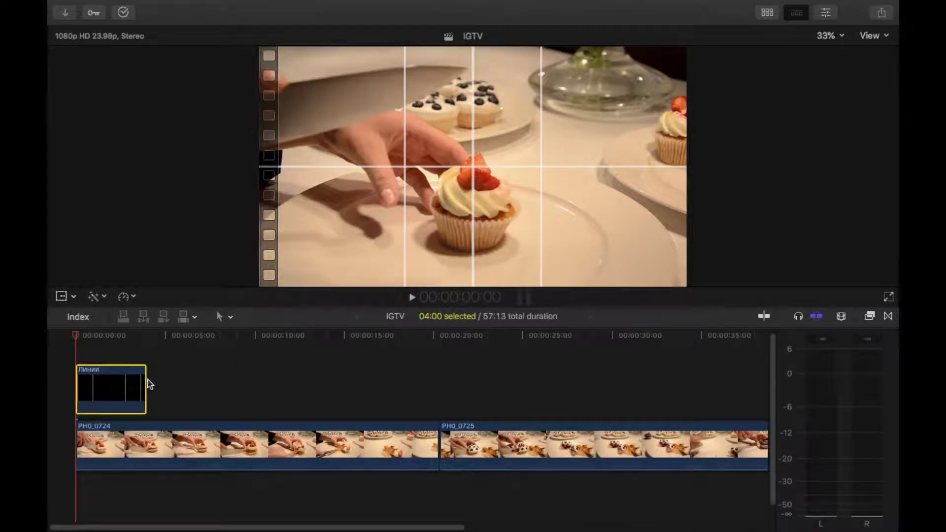
pyautogui.moveTo(146, 383); pyautogui.dragTo(439, 394)
# Turn on the viewer's Transform controls for clip PHO_0724 and split the clip at 11:01
pyautogui.click(93, 443)
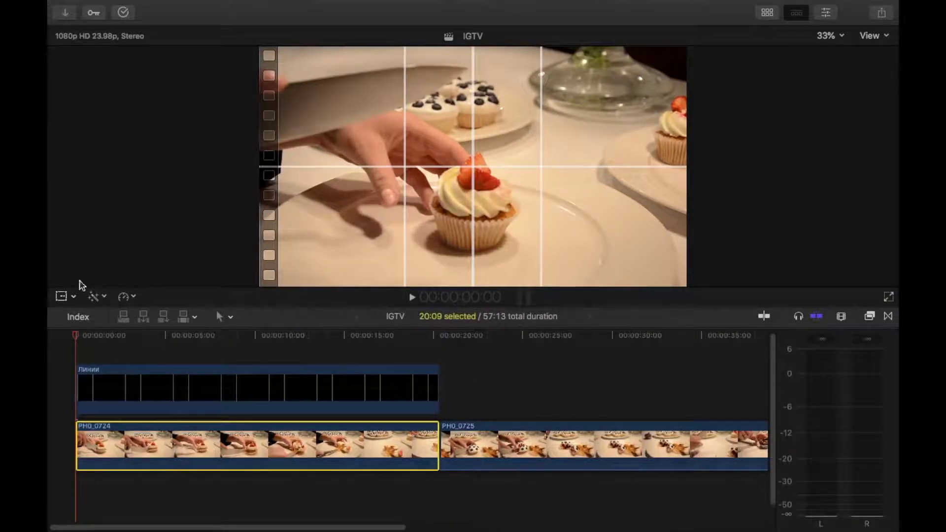
pyautogui.click(61, 297)
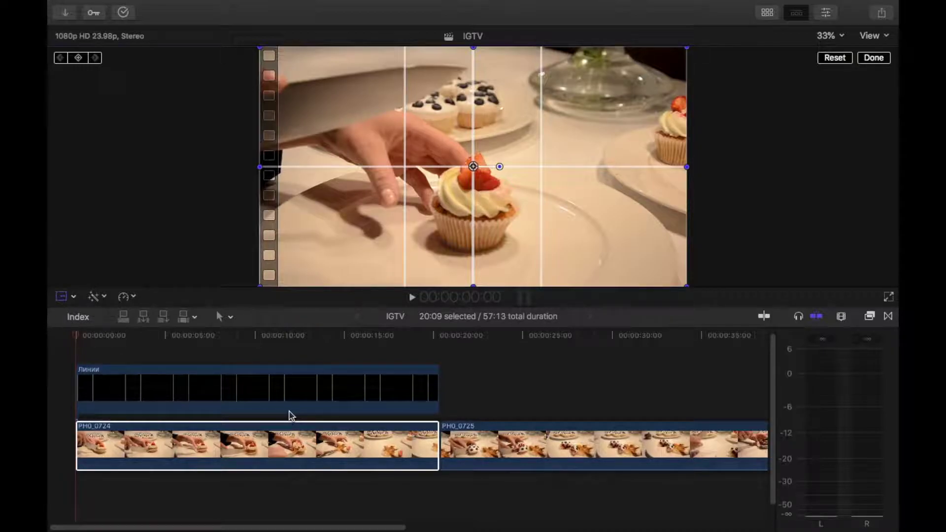
pyautogui.click(273, 420)
pyautogui.click(274, 436)
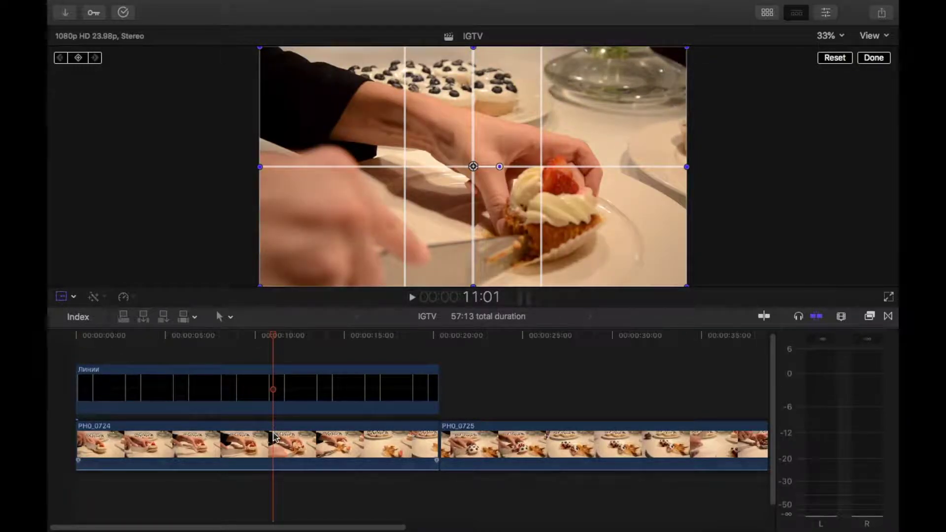
pyautogui.click(274, 436)
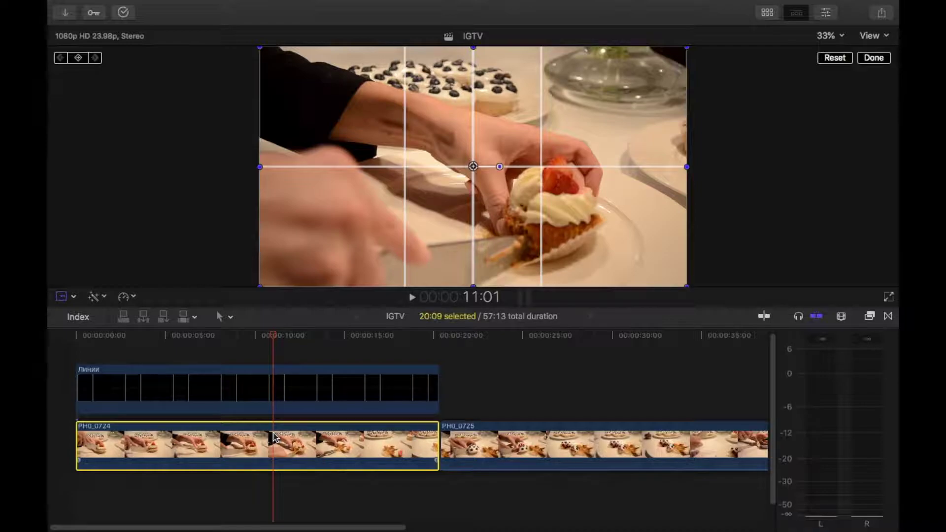
pyautogui.press('super+b')
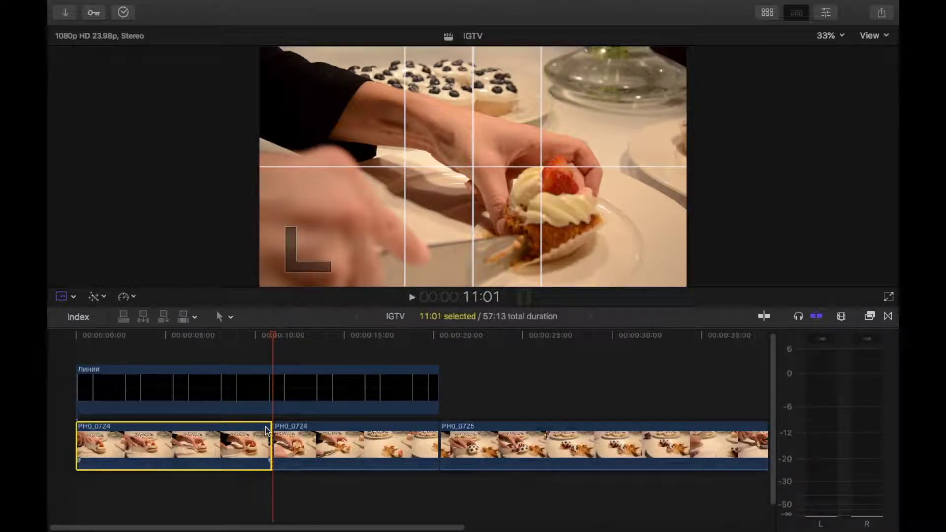
# Add a Transform Position keyframe at the very start of the first PHO_0724 segment
pyautogui.hotkey('shift', 't')
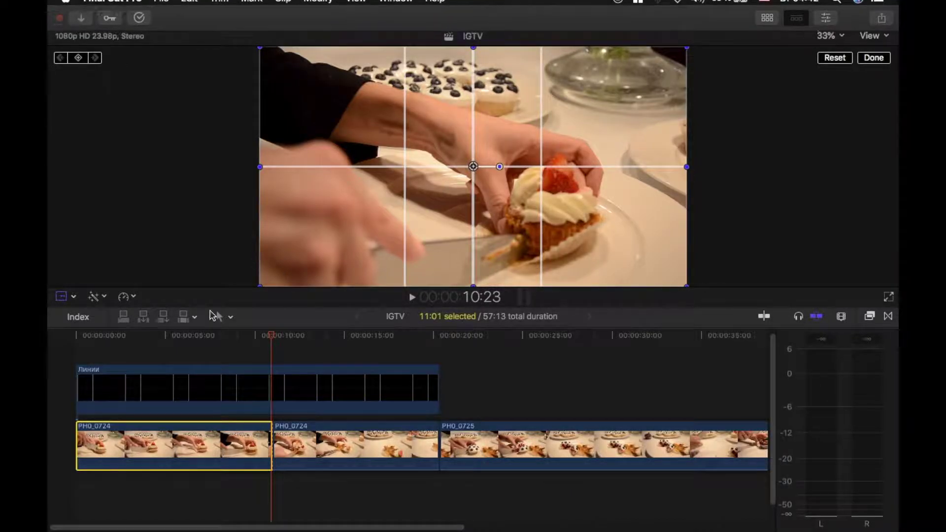
pyautogui.click(78, 440)
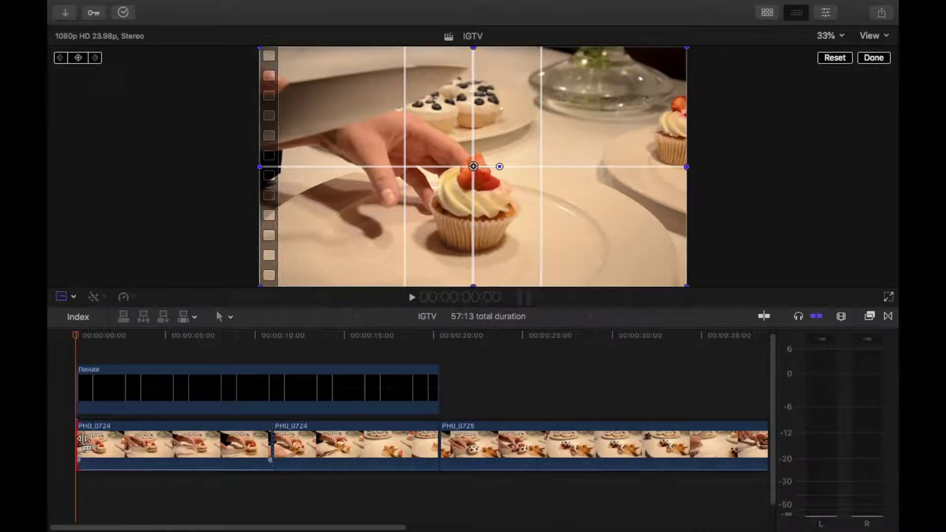
pyautogui.click(203, 439)
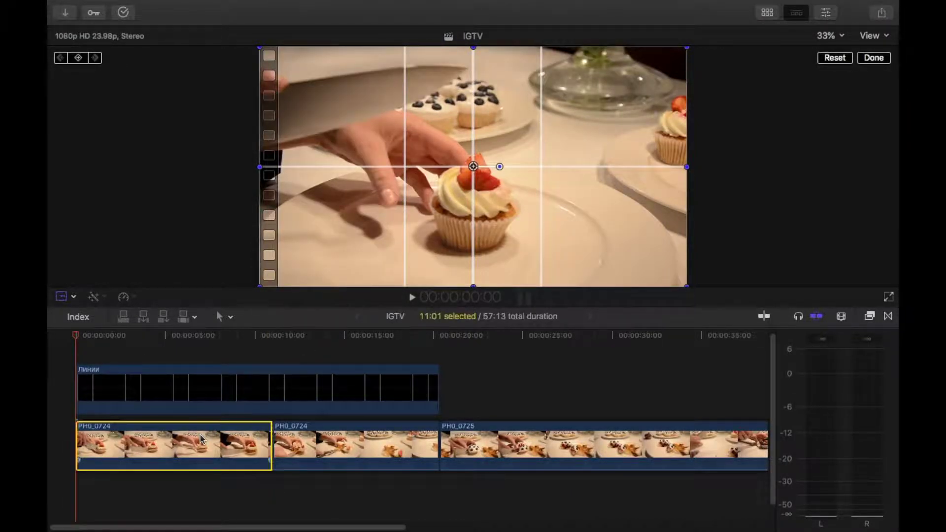
pyautogui.click(825, 13)
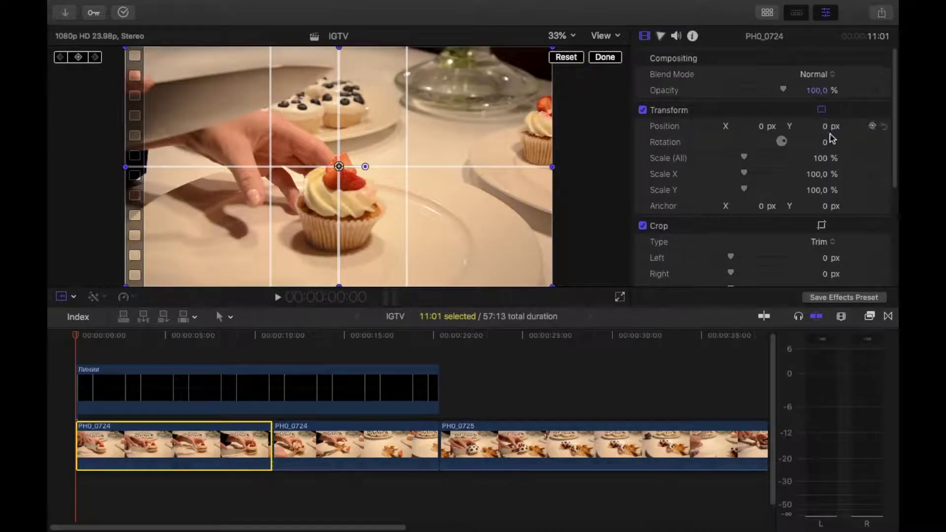
pyautogui.click(874, 126)
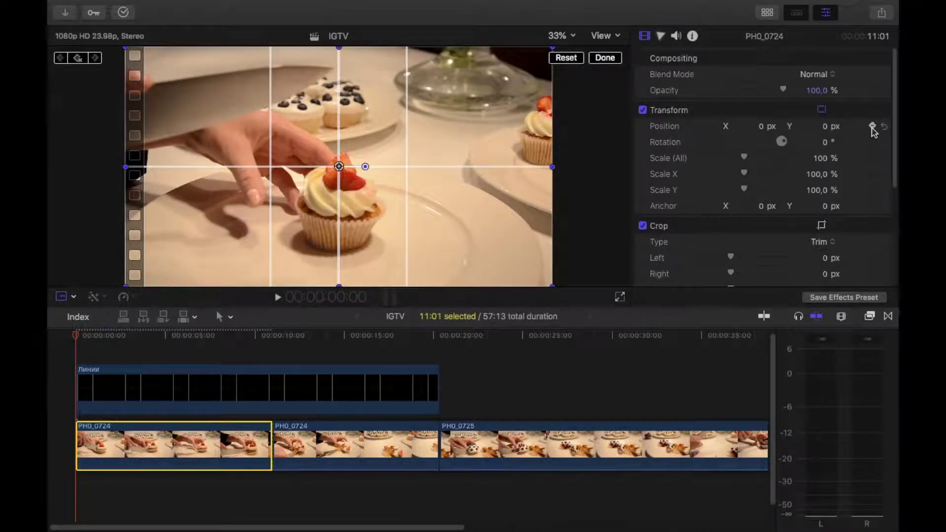
# At 10:19, shift the first PHO_0724 segment horizontally to Position X -366,2 px, centring the cupcake, and finish the transform
pyautogui.click(270, 421)
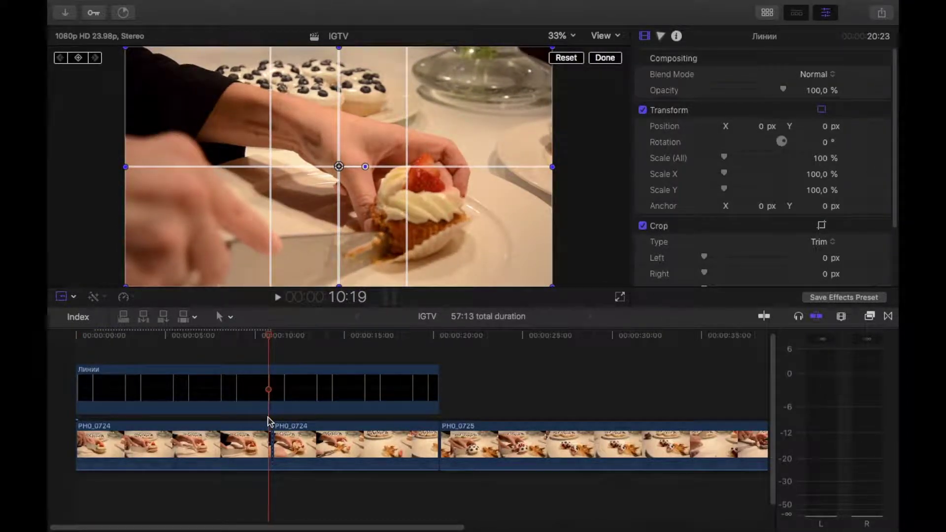
pyautogui.click(268, 423)
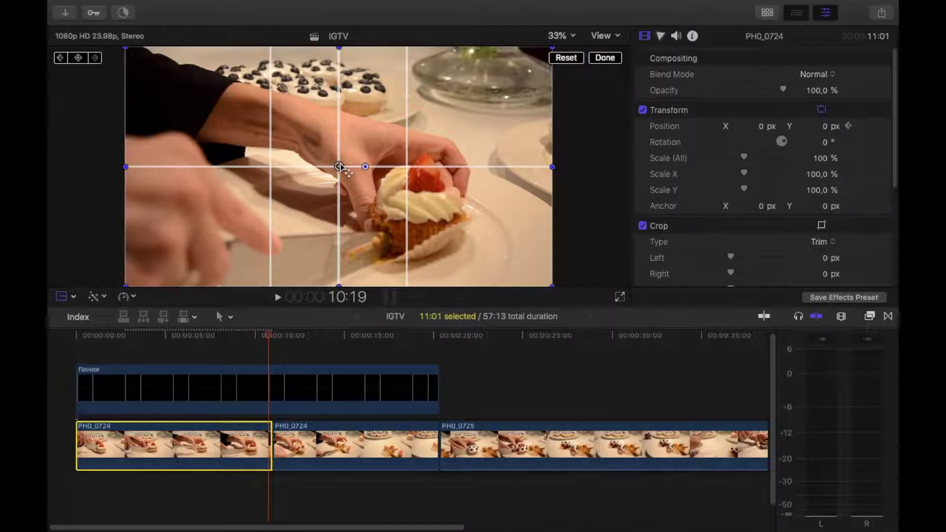
pyautogui.moveTo(338, 166); pyautogui.dragTo(259, 164)
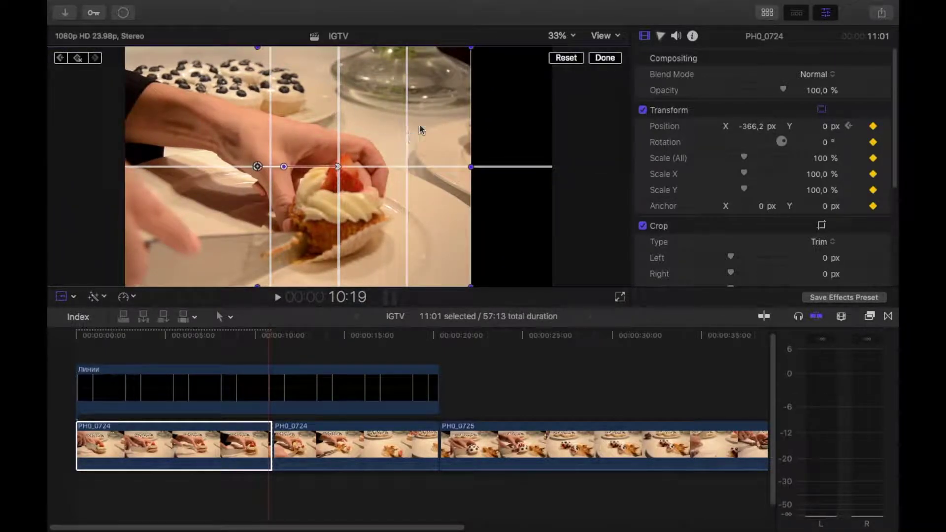
pyautogui.click(597, 57)
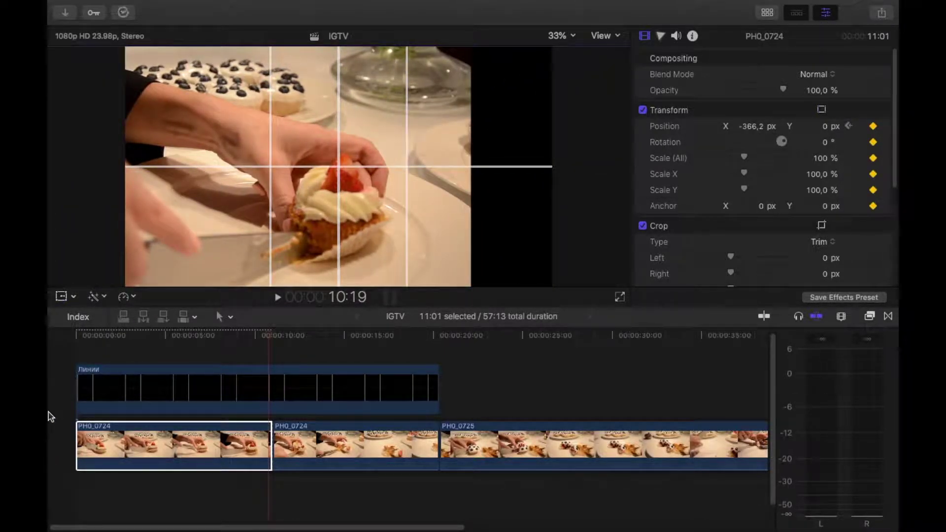
# Play the first PHO_0724 segment from its start and replay its ending to check the animated reframing against the guides
pyautogui.click(49, 417)
pyautogui.press('space')
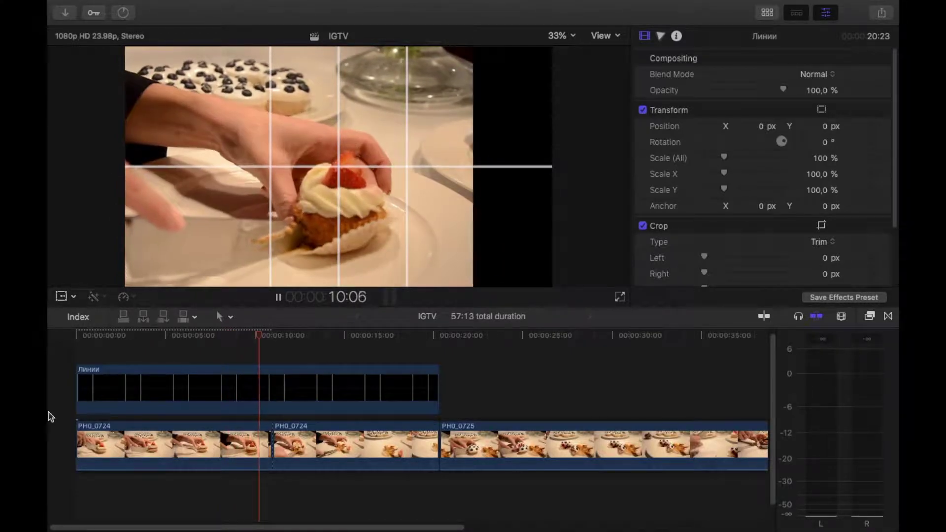
pyautogui.press('space')
pyautogui.click(257, 342)
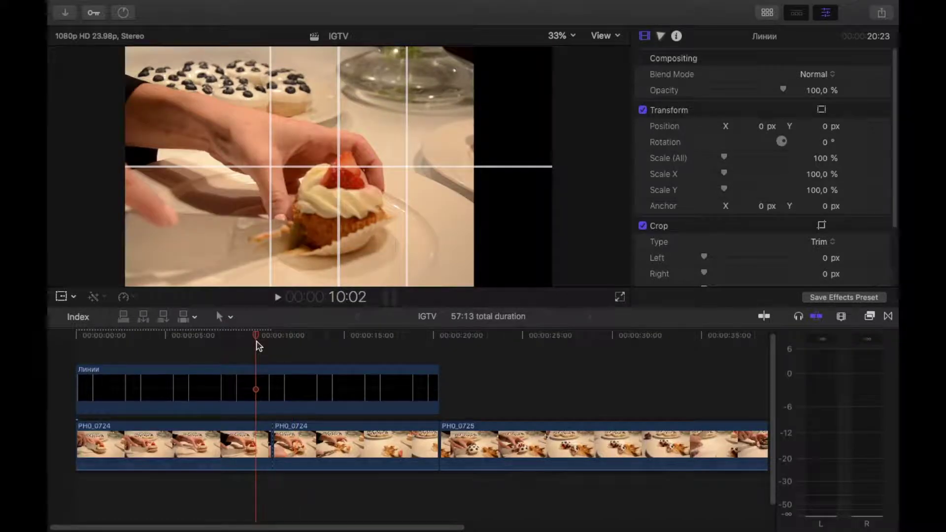
pyautogui.press('space')
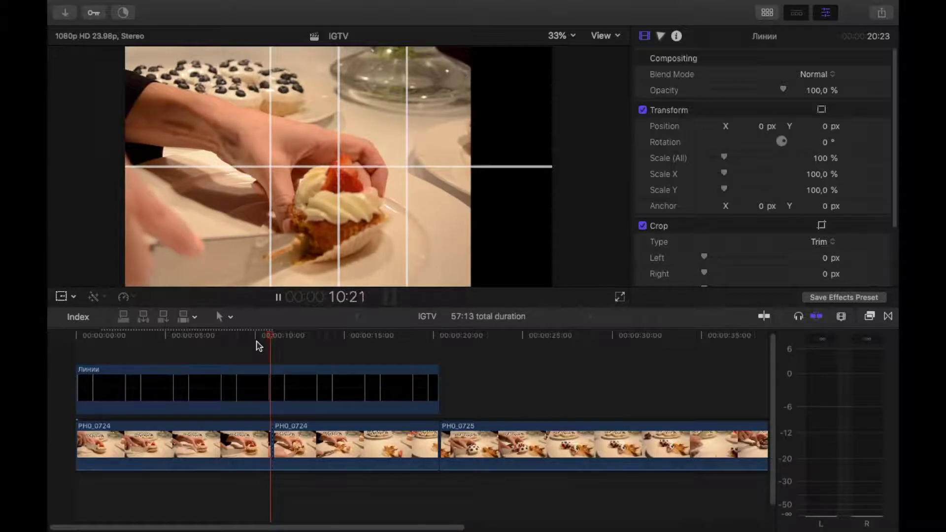
pyautogui.click(242, 348)
pyautogui.press('space')
pyautogui.press('space')
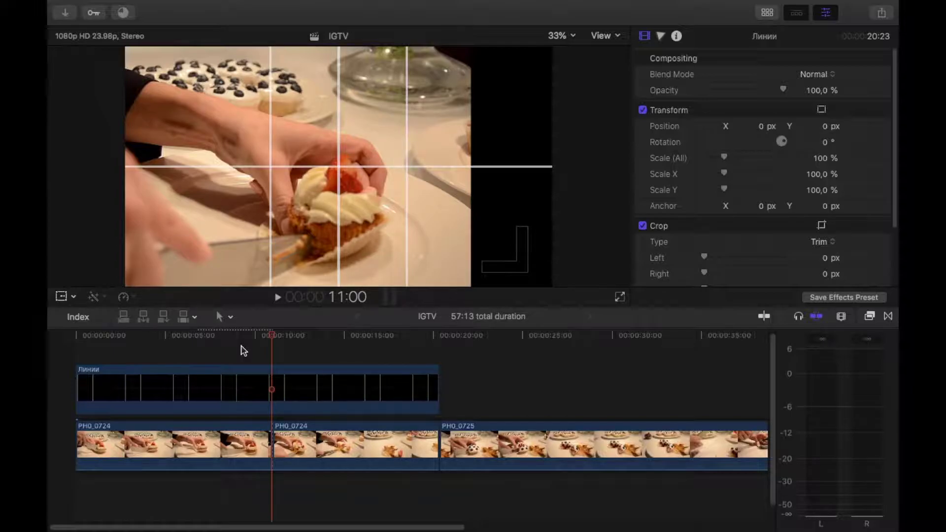
# Delete the Линии guide clip from above the two PHO_0724 segments
pyautogui.press('super+minus')
pyautogui.press('super+minus')
pyautogui.press('super+minus')
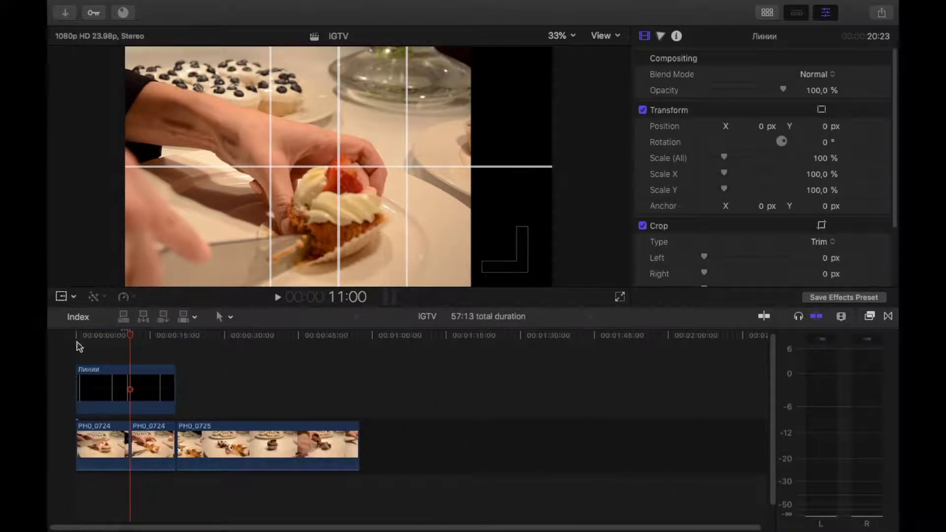
pyautogui.click(50, 337)
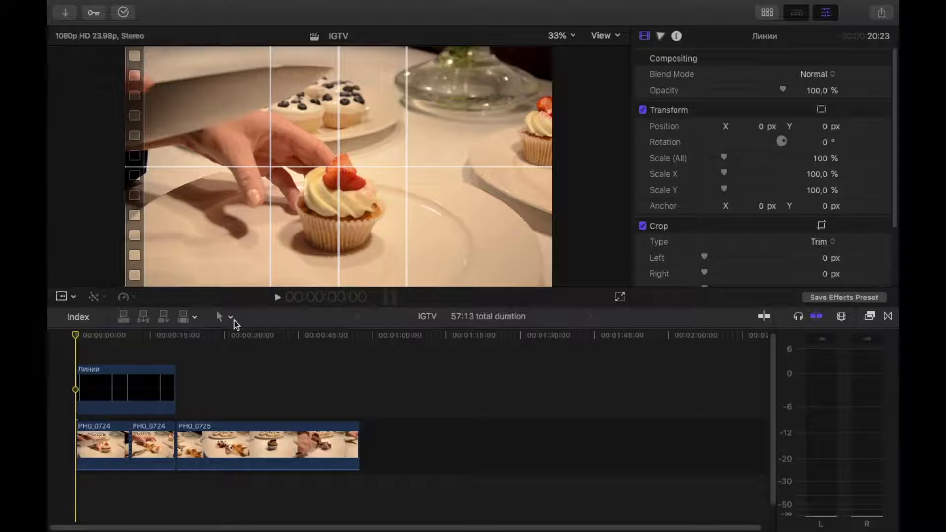
pyautogui.click(99, 350)
pyautogui.click(102, 390)
pyautogui.press('Delete')
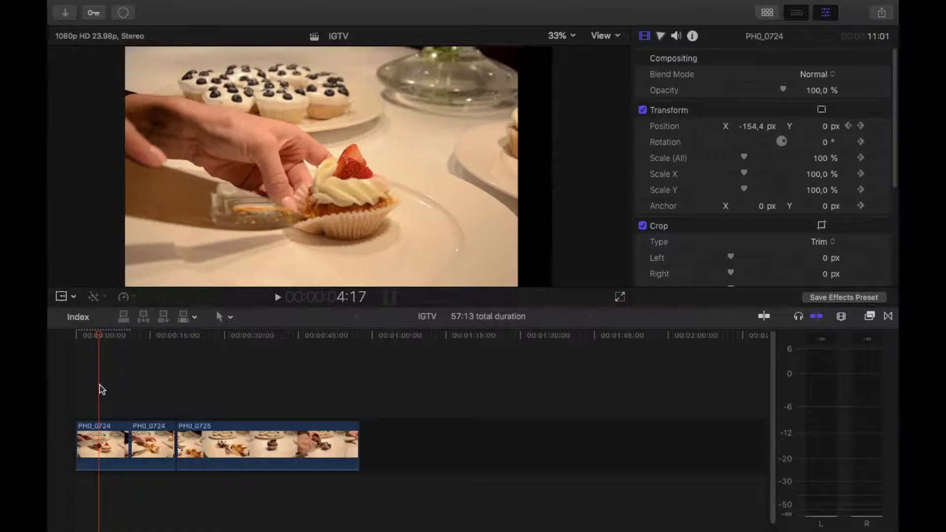
# Look through the available share destinations, including Apple Devices 1080p, and close the list without exporting
pyautogui.click(879, 14)
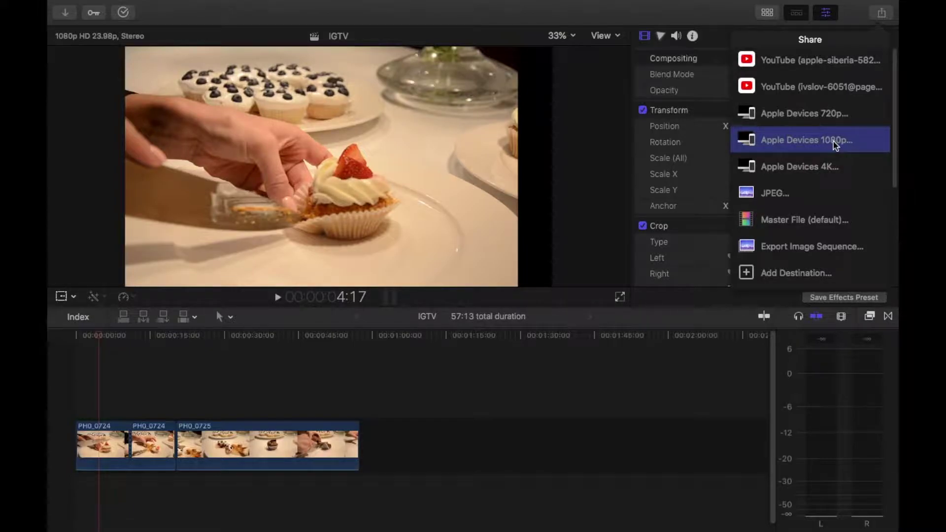
pyautogui.click(607, 165)
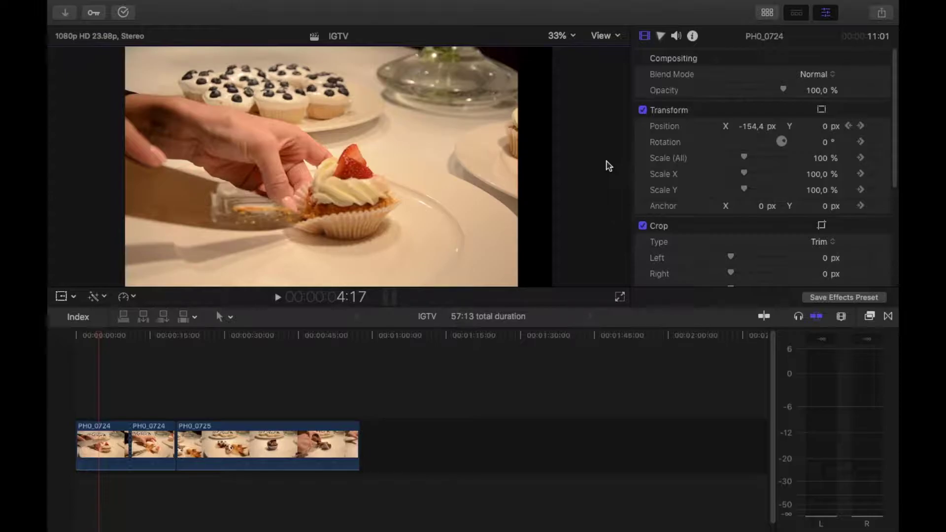
pyautogui.moveTo(378, 5)
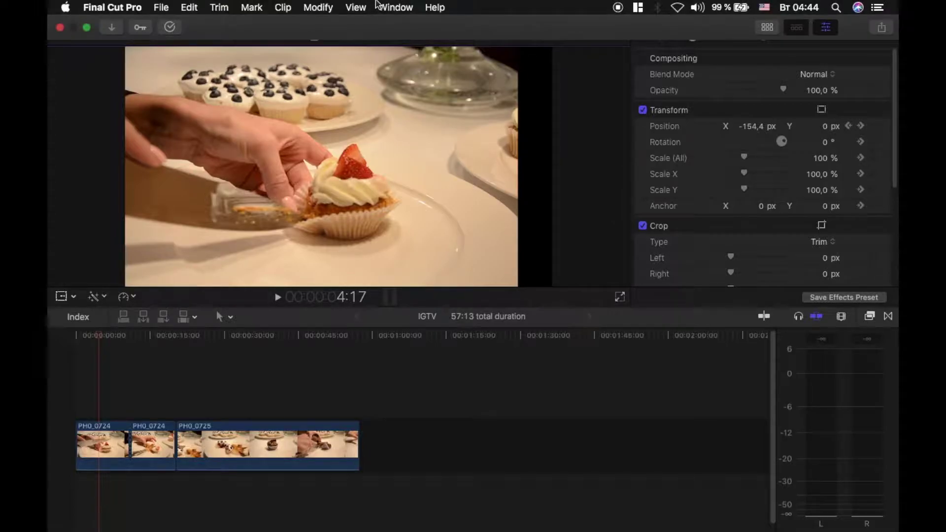
# Start a new project in the 16-06-2018 event using custom video settings
pyautogui.click(162, 7)
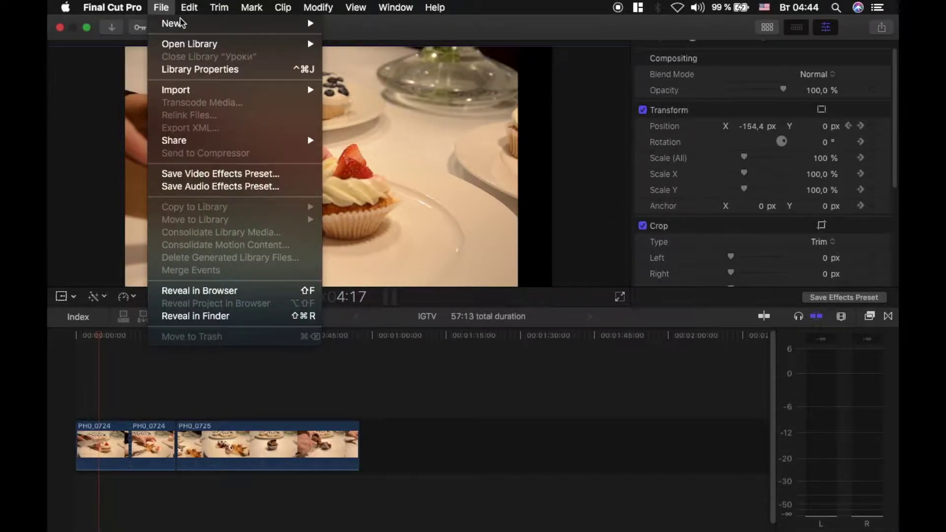
pyautogui.moveTo(170, 24)
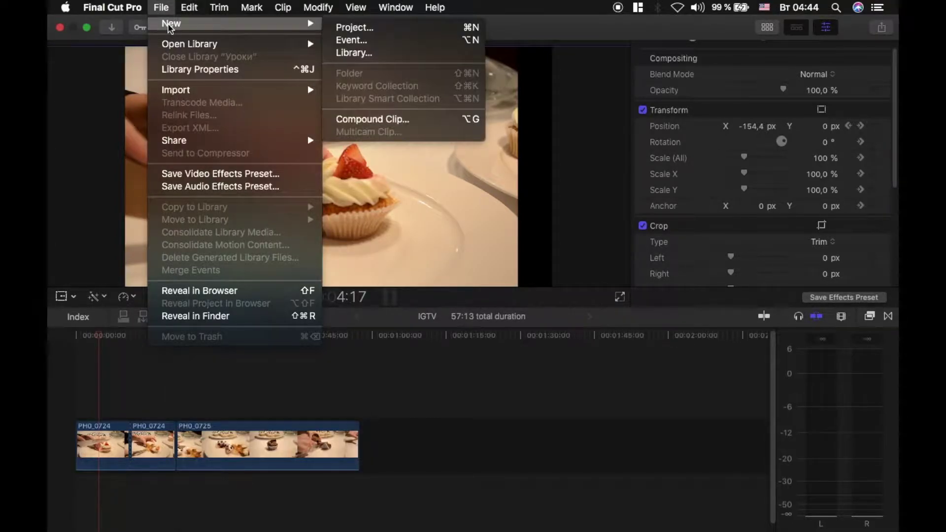
pyautogui.click(356, 33)
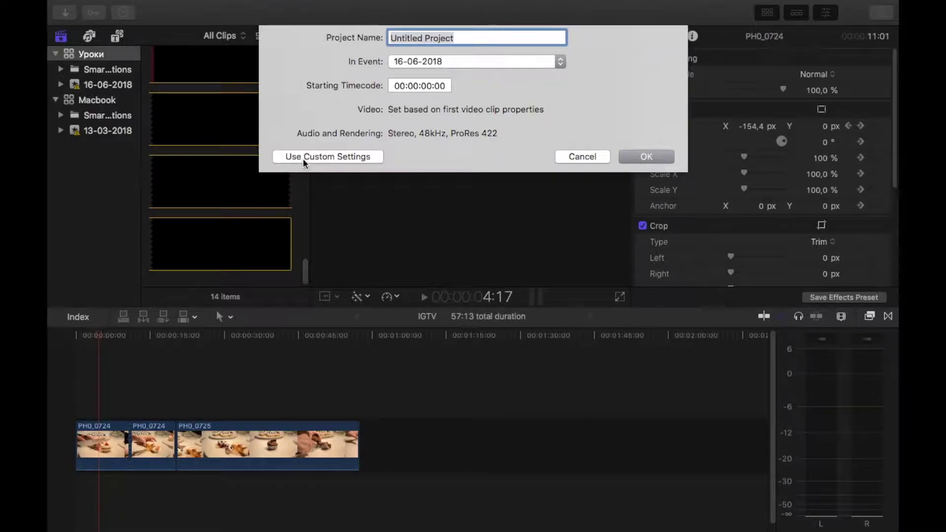
pyautogui.click(303, 158)
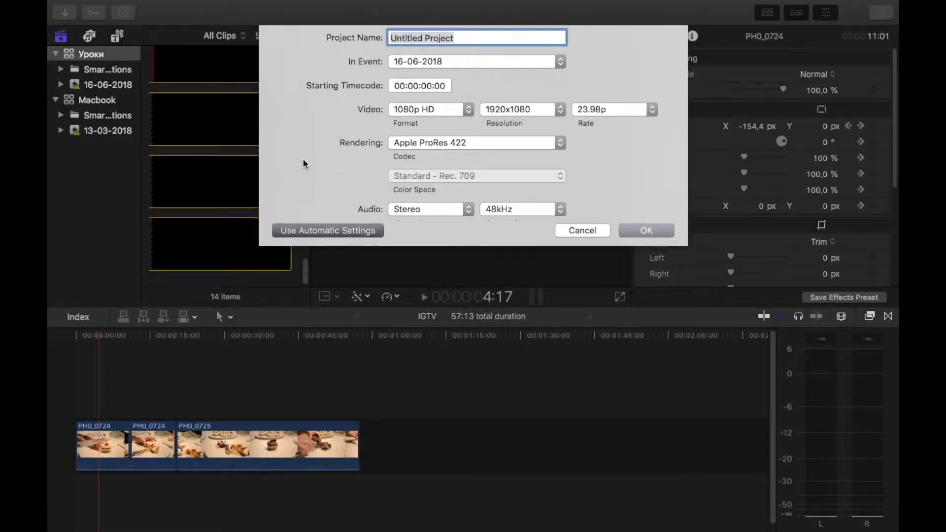
# Set the new project's frame rate to 24p and look through the other available rates
pyautogui.click(606, 109)
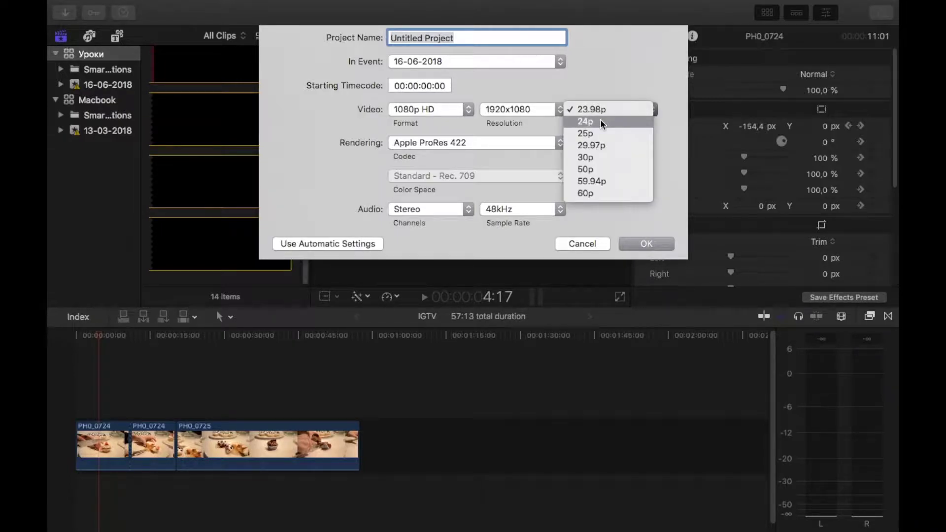
pyautogui.click(600, 121)
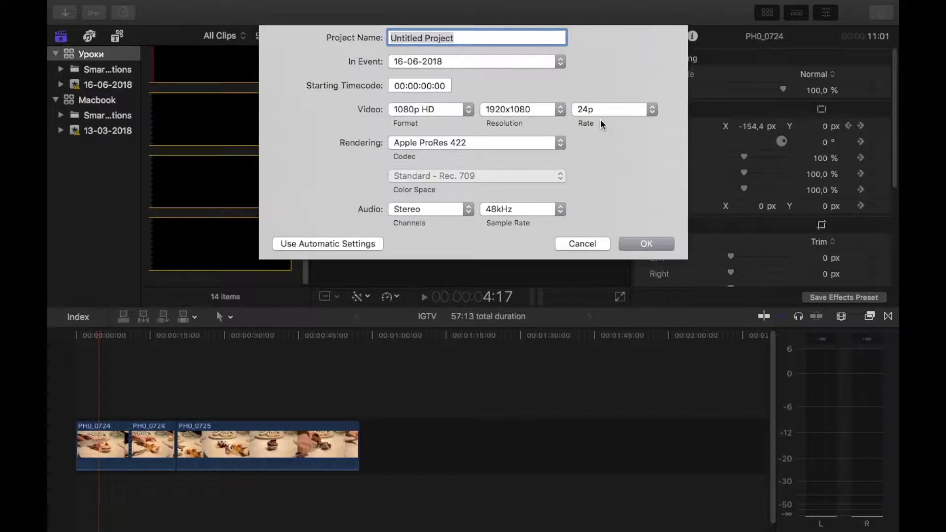
pyautogui.click(602, 111)
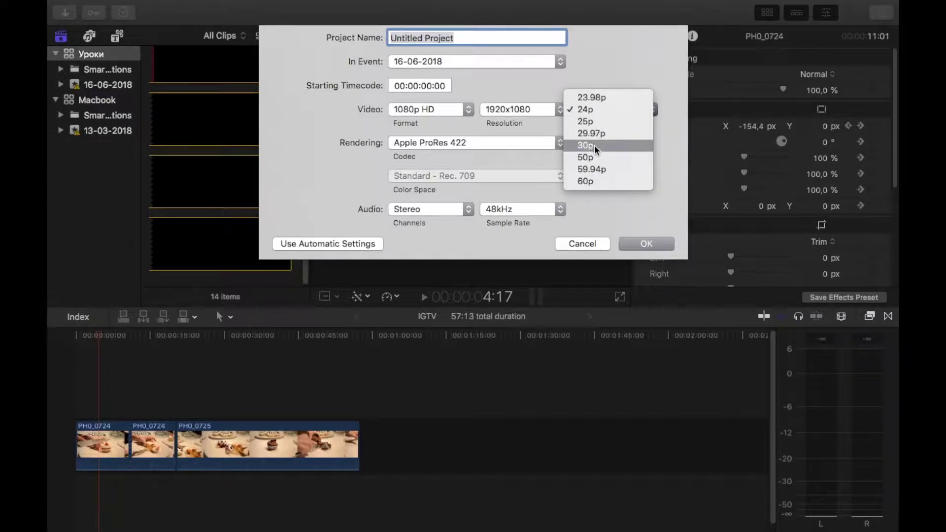
pyautogui.click(609, 75)
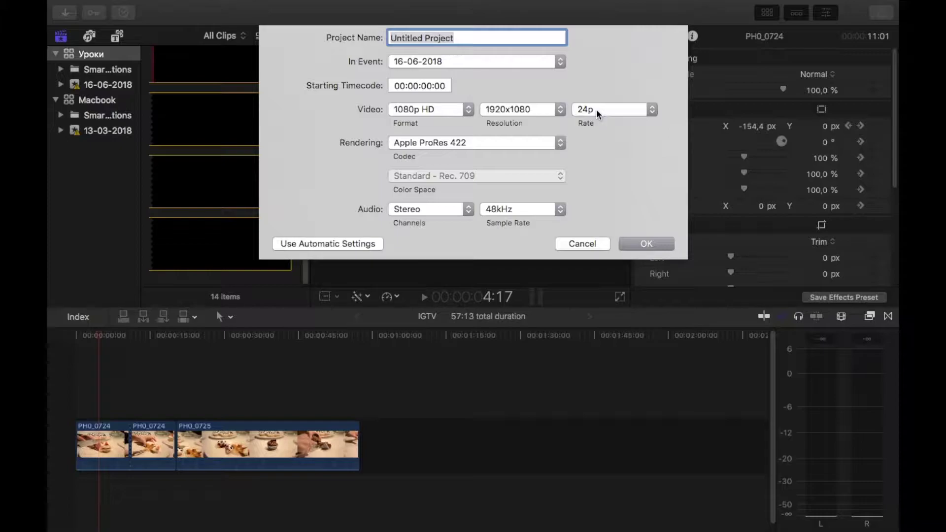
# Switch the project's video format to Custom with a vertical resolution of 1080 x 1920
pyautogui.click(451, 109)
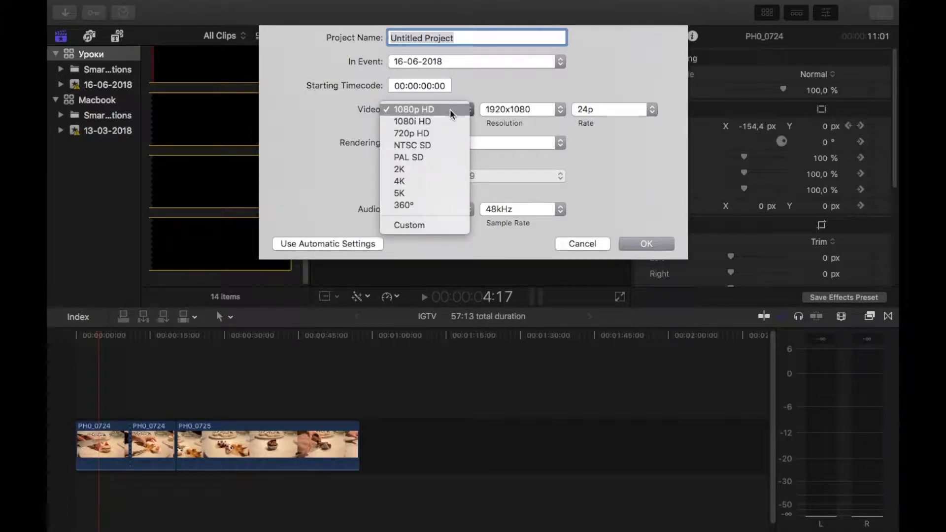
pyautogui.click(433, 221)
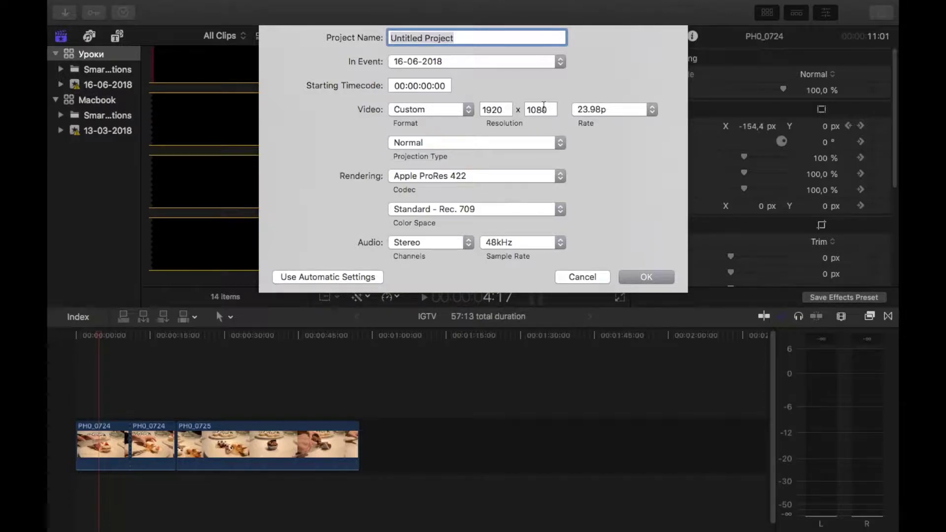
pyautogui.doubleClick(497, 109)
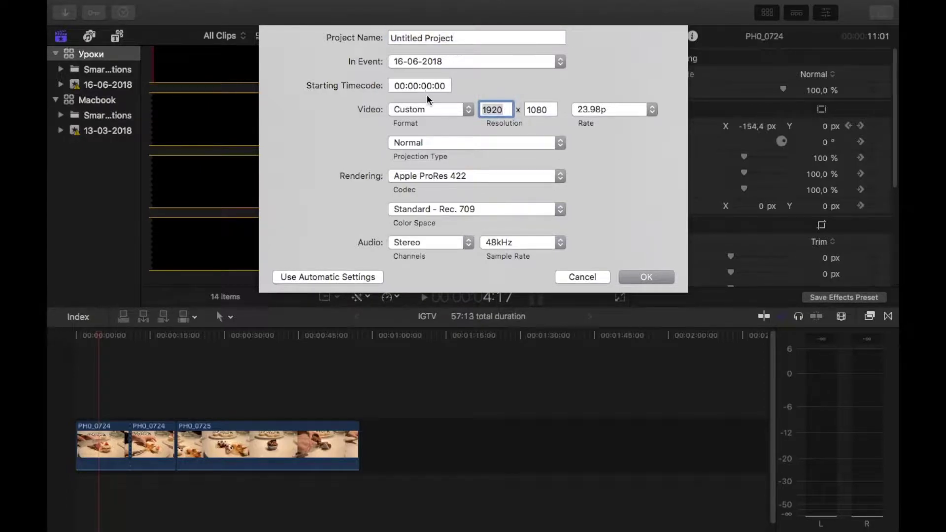
pyautogui.write('19')
pyautogui.press('BackSpace')
pyautogui.write('0')
pyautogui.click(548, 110)
pyautogui.write('1')
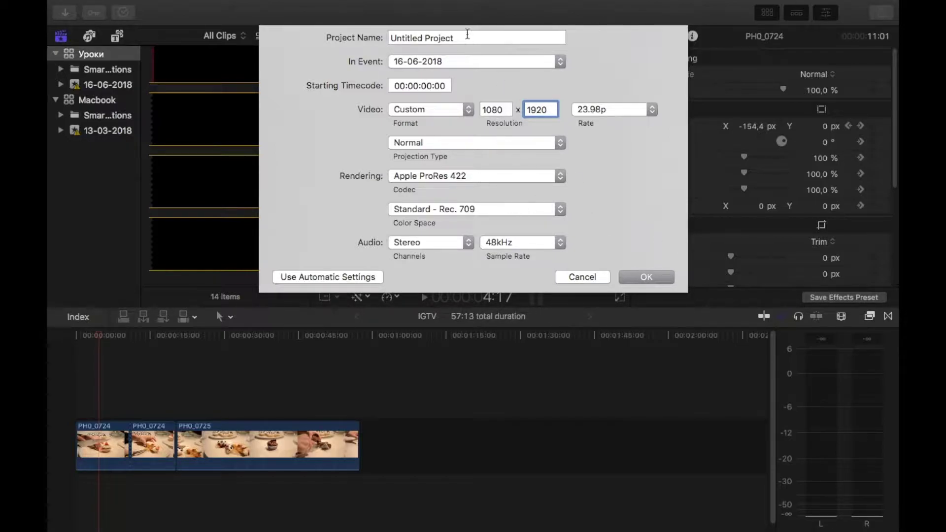
# Name the project Vertical and create it
pyautogui.press('Tab')
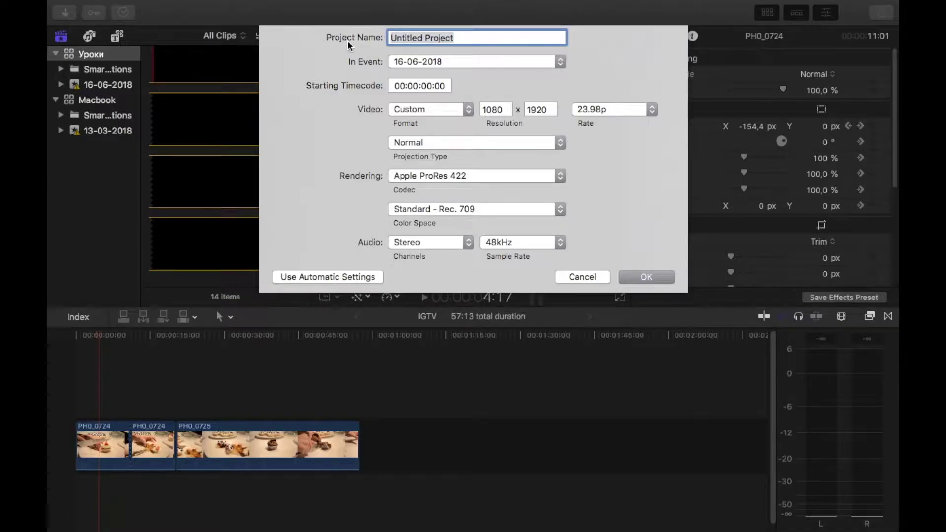
pyautogui.write('Dthnbrfkmyj')
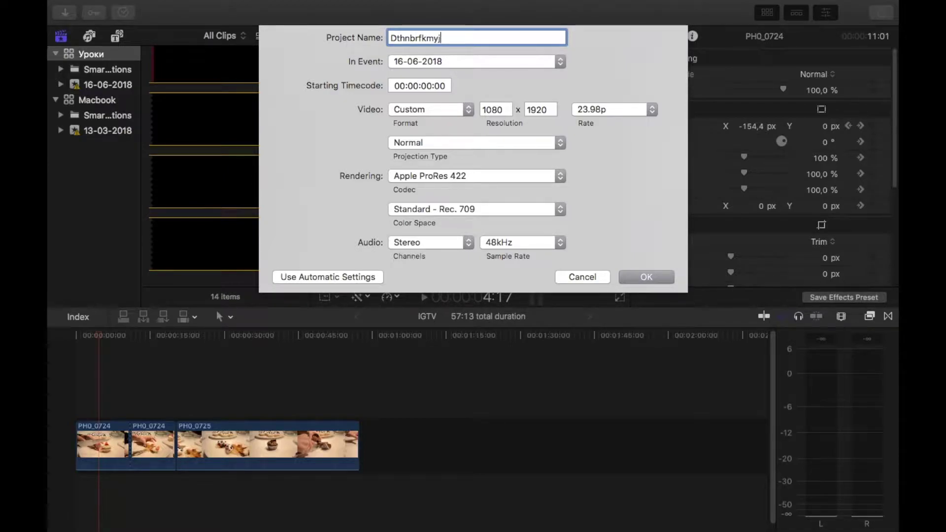
pyautogui.press('super+a')
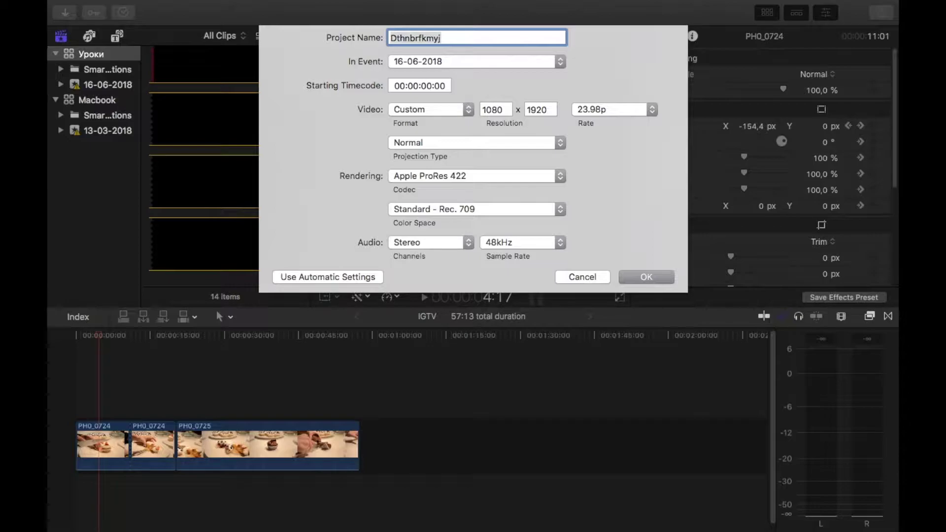
pyautogui.write('Ver')
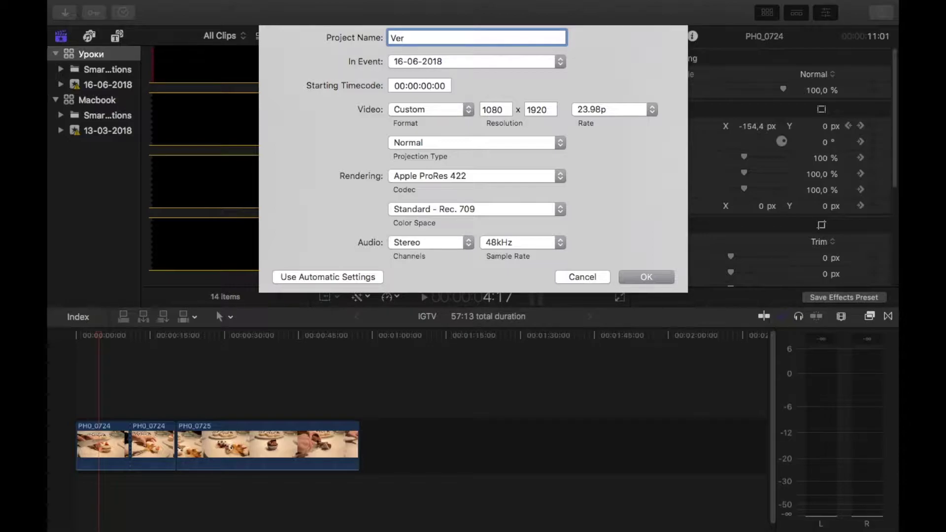
pyautogui.write('tical')
pyautogui.press('Return')
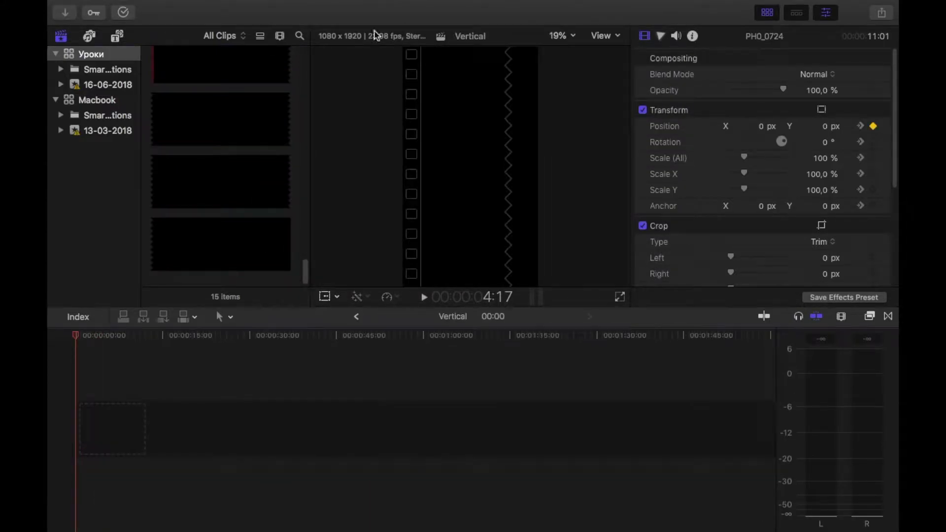
pyautogui.click(767, 14)
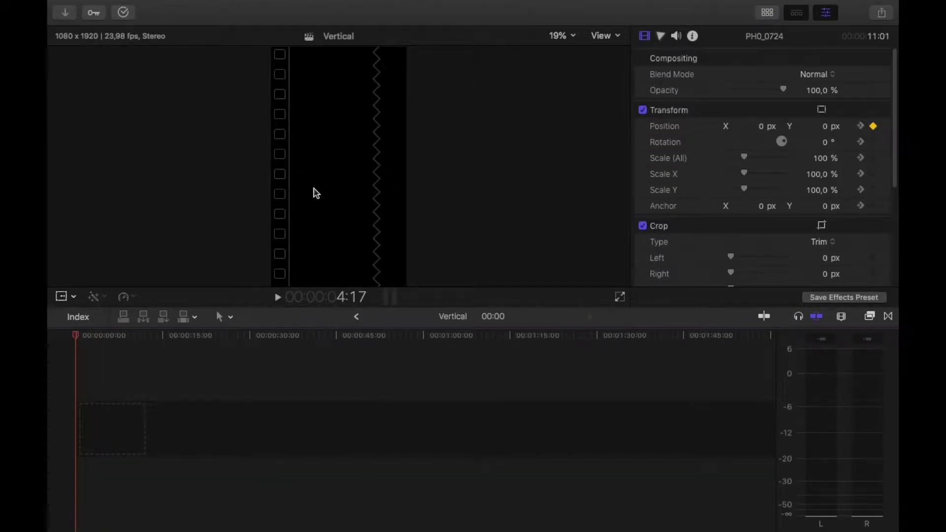
pyautogui.hotkey('ctrl', 'Up')
pyautogui.press('Escape')
pyautogui.click(767, 13)
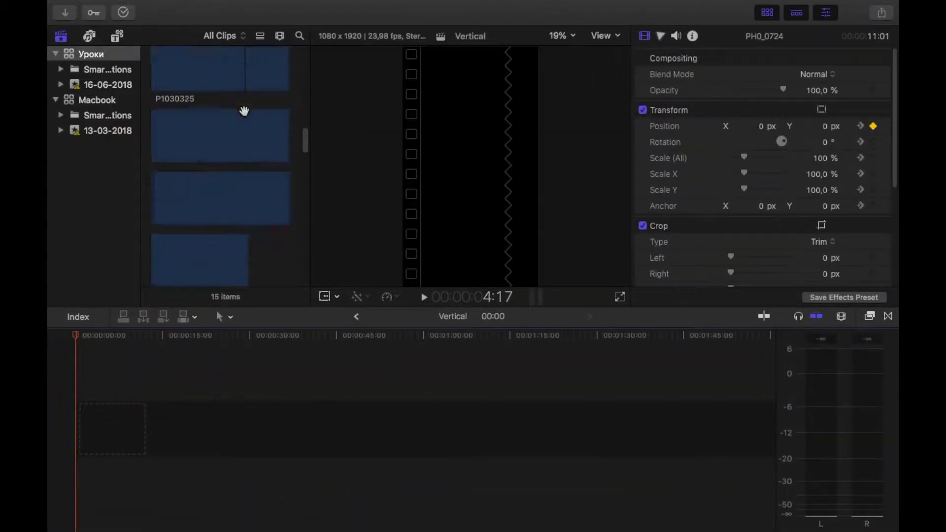
# Place a 3:01 excerpt of the PHO_0724 clip at the start of the Vertical timeline and enlarge the viewer area
pyautogui.scroll(-5, 246, 115)
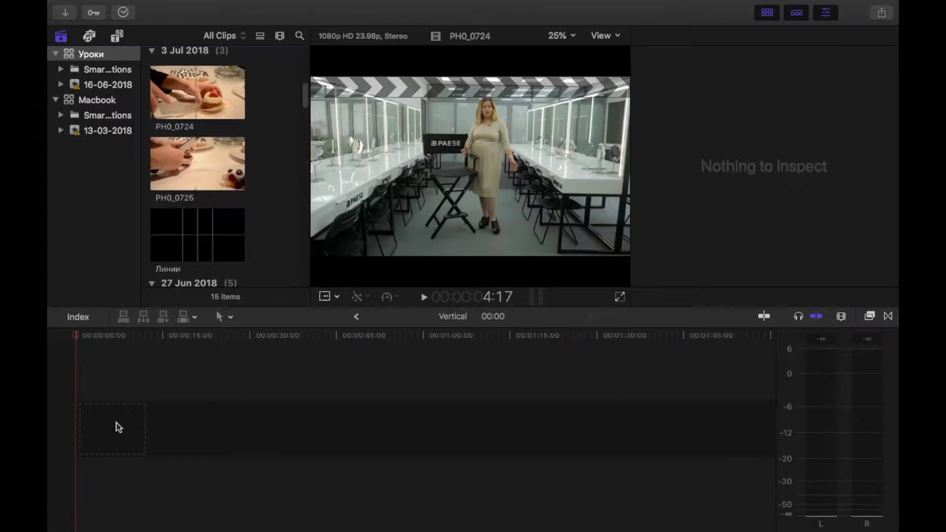
pyautogui.moveTo(195, 84); pyautogui.dragTo(93, 415)
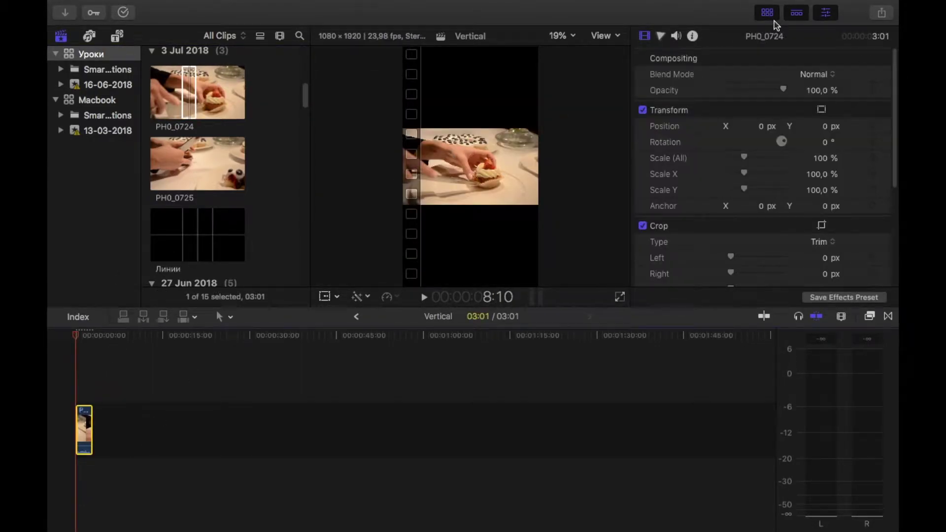
pyautogui.click(767, 13)
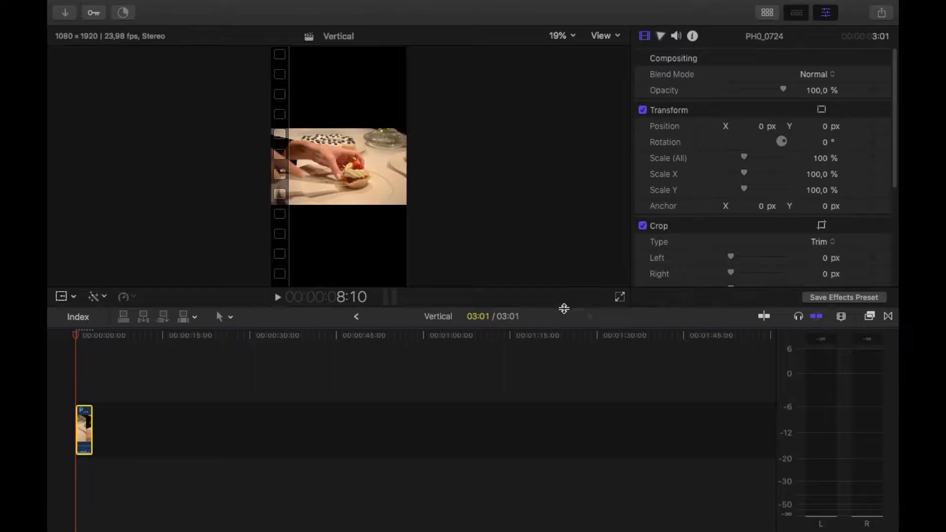
pyautogui.moveTo(561, 307); pyautogui.dragTo(558, 379)
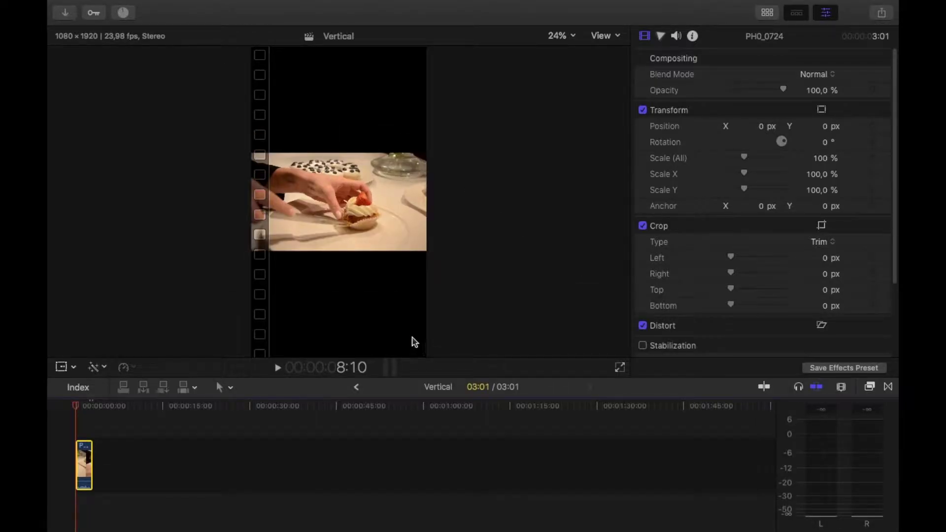
# Scale the PHO_0724 clip uniformly to about 314,73 % so it fills the vertical frame, and finish the transform
pyautogui.click(83, 434)
pyautogui.click(88, 467)
pyautogui.click(63, 367)
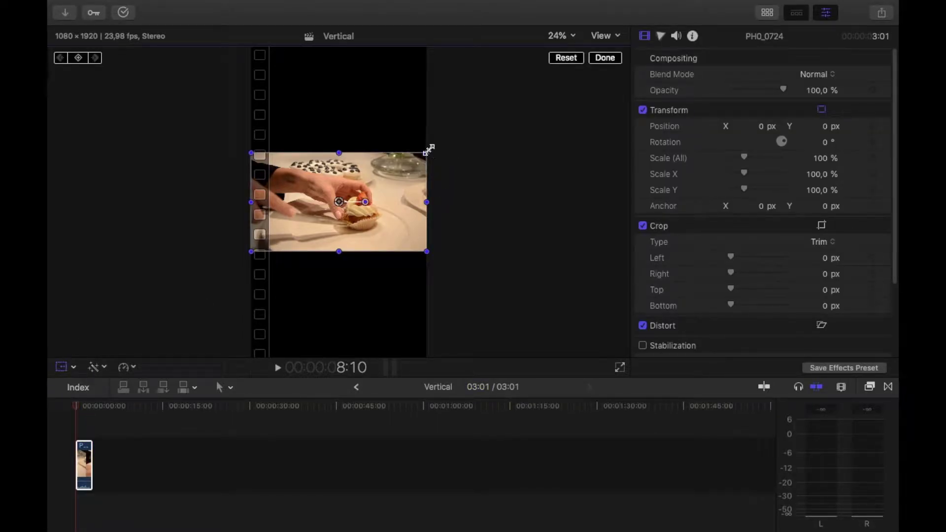
pyautogui.moveTo(425, 151); pyautogui.dragTo(542, 49)
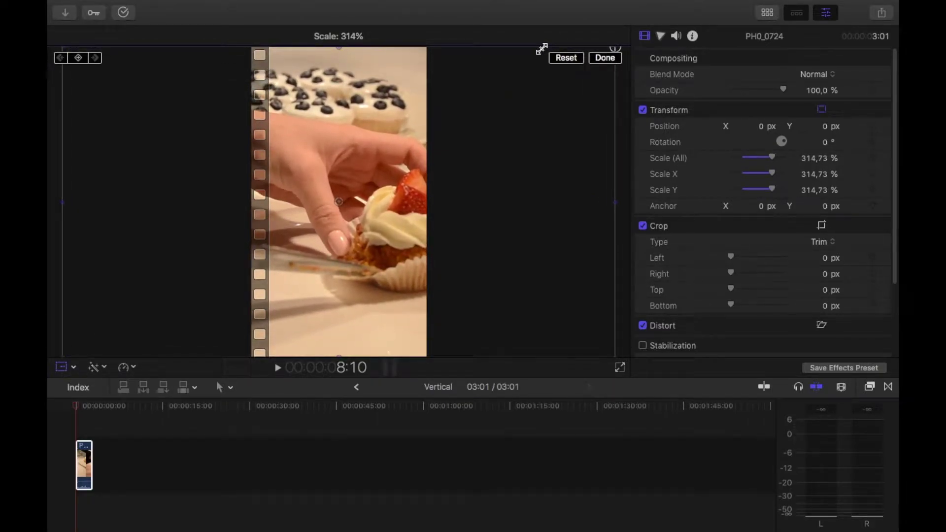
pyautogui.click(606, 58)
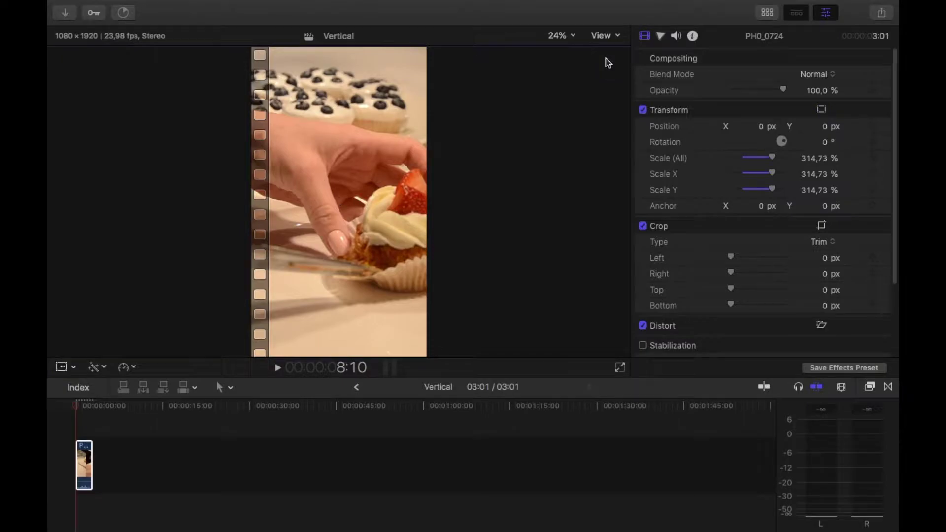
# At the clip's start, shift PHO_0724 to about Position X -294,7 px, Y 0,3 px, framing the cupcake, and finish the transform
pyautogui.click(84, 468)
pyautogui.click(68, 461)
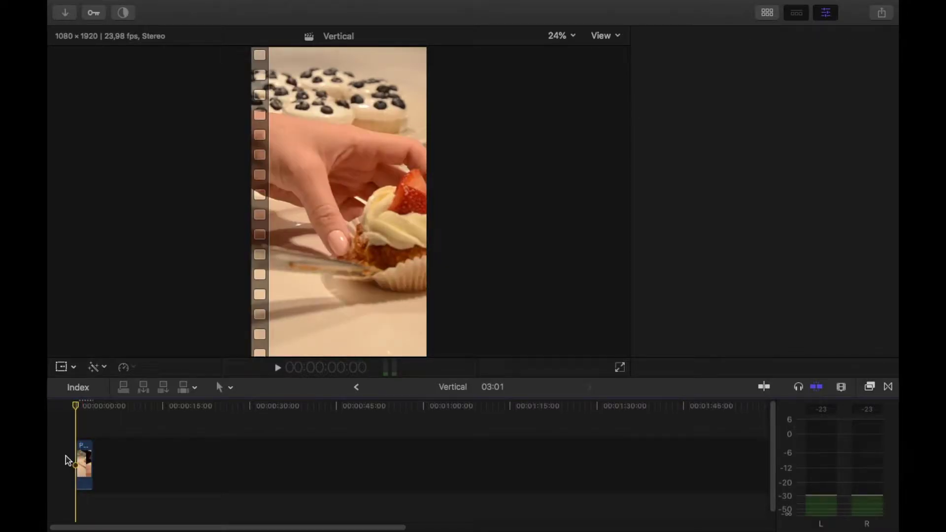
pyautogui.click(82, 461)
pyautogui.click(61, 367)
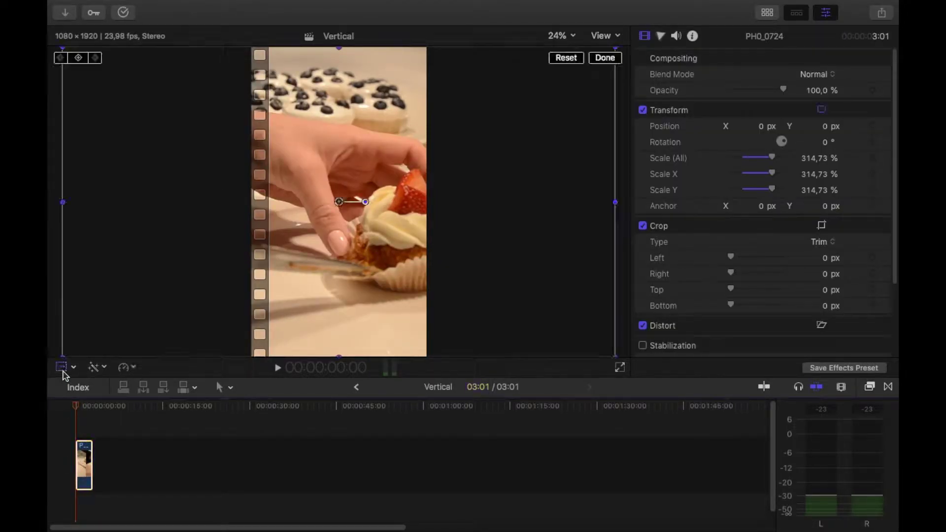
pyautogui.moveTo(415, 198); pyautogui.dragTo(384, 194)
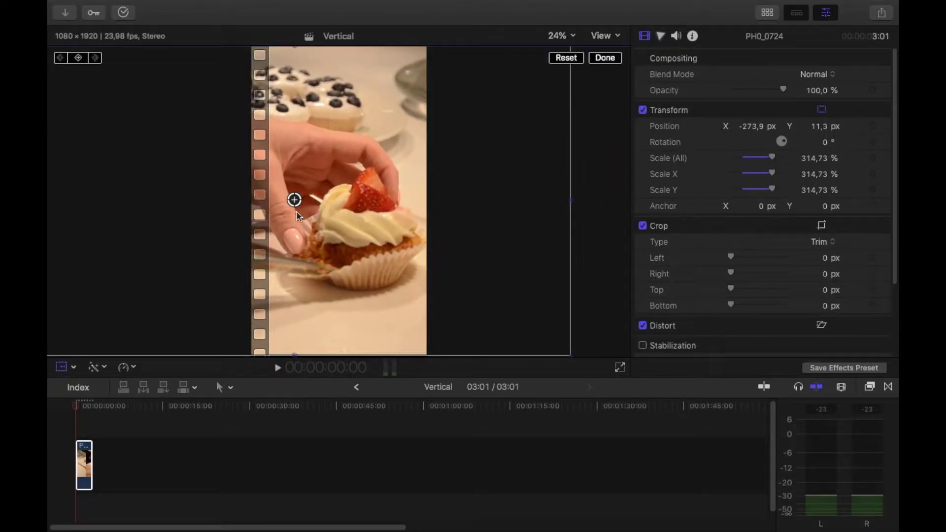
pyautogui.moveTo(295, 199); pyautogui.dragTo(296, 202)
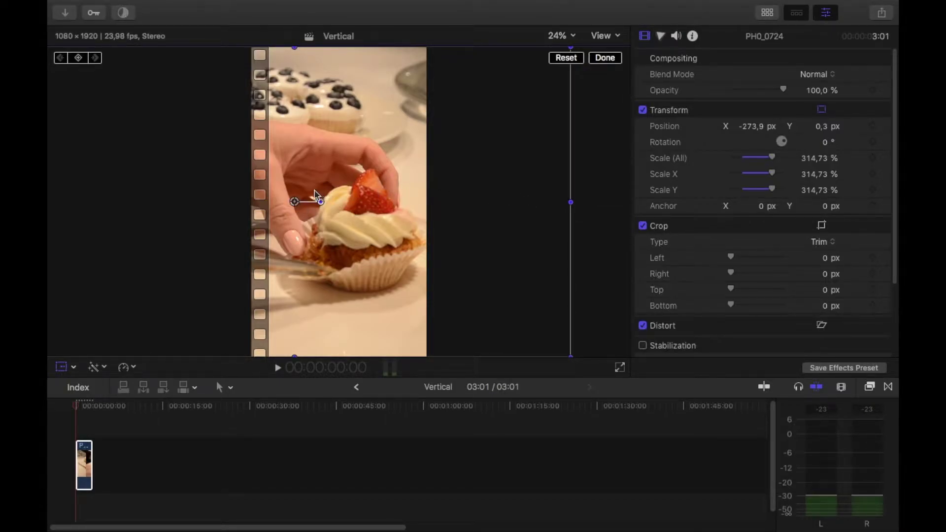
pyautogui.moveTo(294, 201); pyautogui.dragTo(292, 202)
pyautogui.click(603, 59)
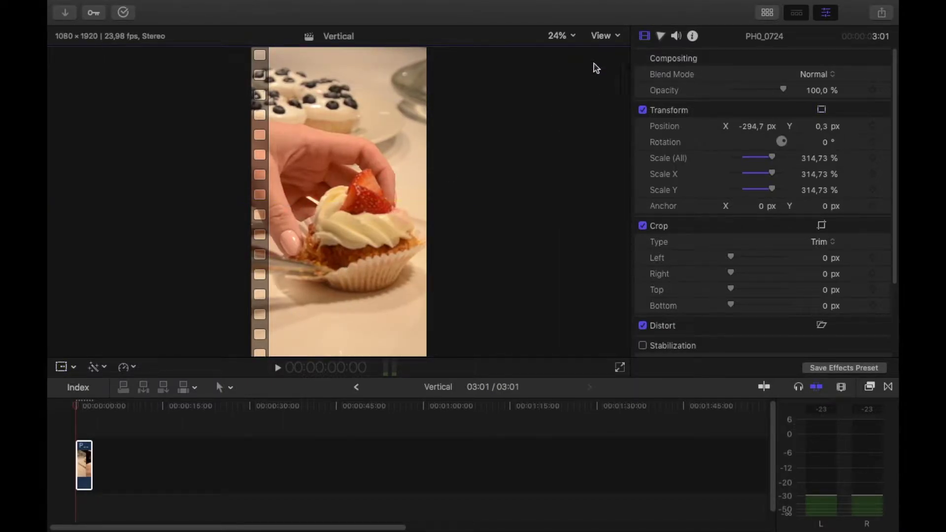
# Add a Position keyframe at the very start of the PHO_0724 clip in the Vertical project
pyautogui.click(94, 433)
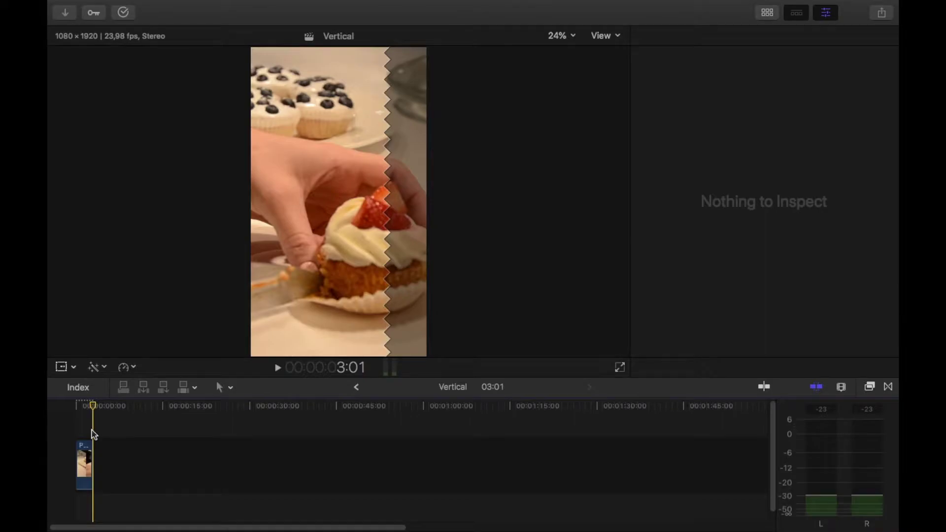
pyautogui.press('Left')
pyautogui.press('Left')
pyautogui.press('super+equal')
pyautogui.press('super+equal')
pyautogui.press('super+equal')
pyautogui.press('super+equal')
pyautogui.press('super+equal')
pyautogui.hscroll(-15, 129, 433)
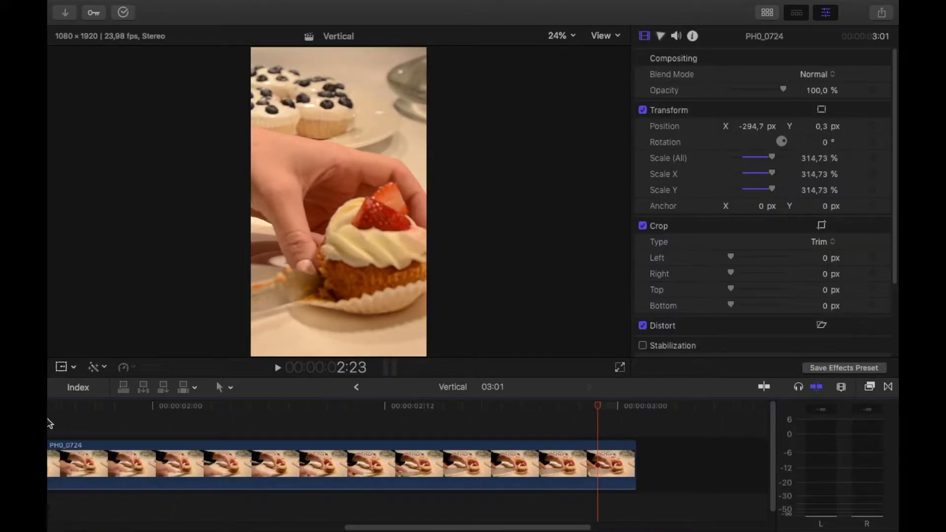
pyautogui.press('Home')
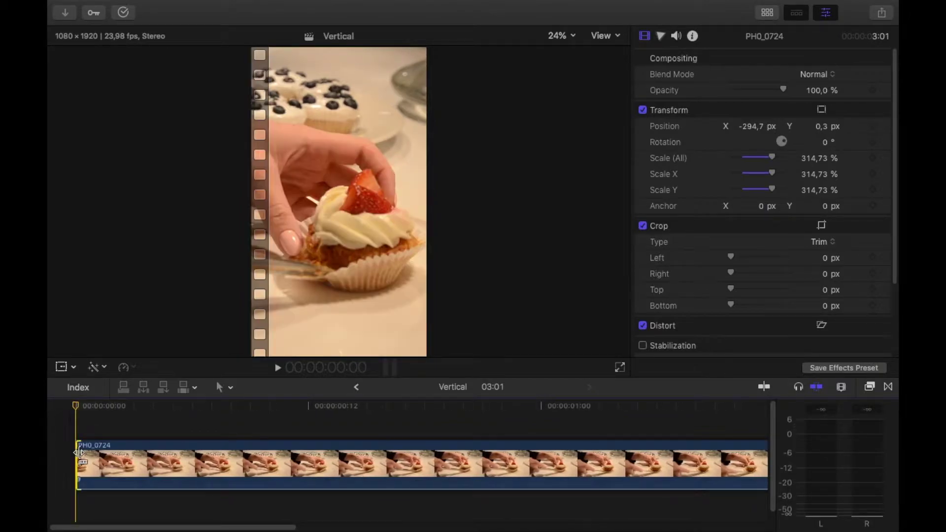
pyautogui.click(873, 126)
pyautogui.hscroll(15, 560, 463)
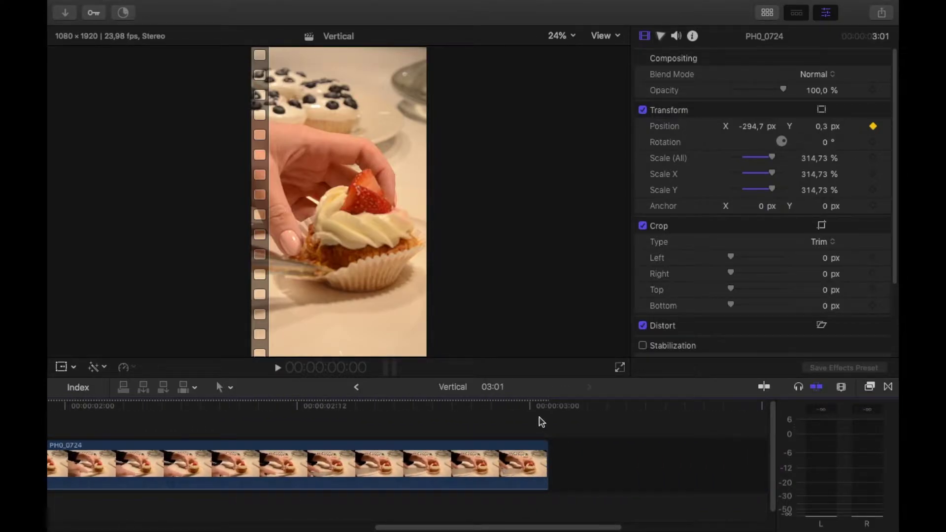
# Near the end of the PHO_0724 clip, at 3:00, keyframe a shift to about Position X -523,3 px, and finish the transform
pyautogui.click(539, 417)
pyautogui.click(541, 456)
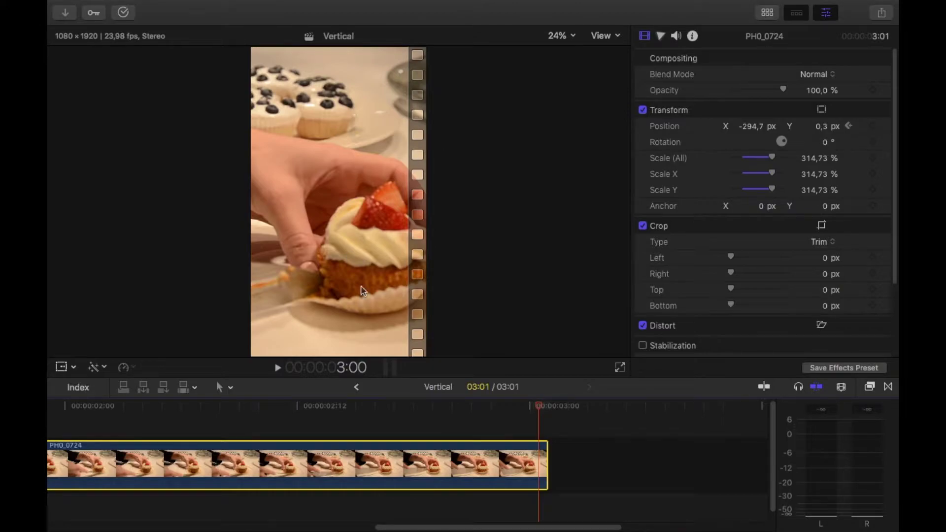
pyautogui.click(61, 367)
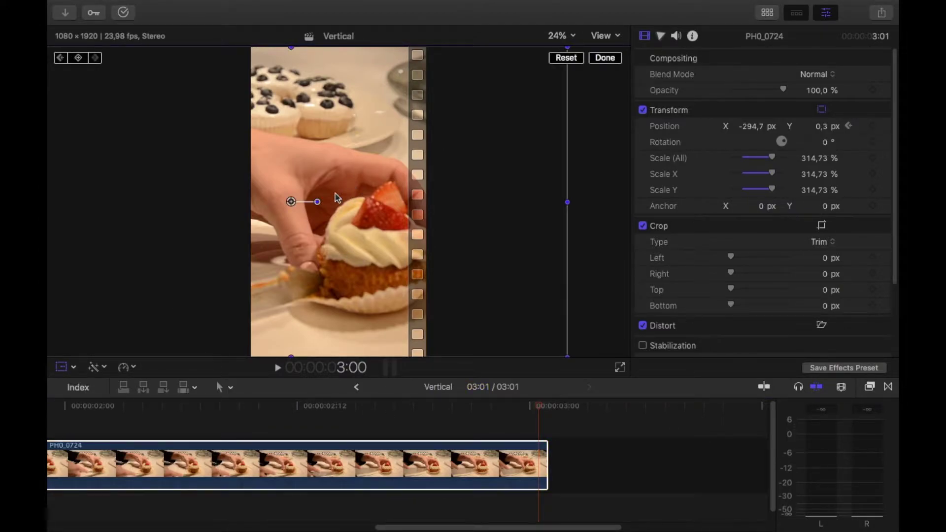
pyautogui.moveTo(290, 202); pyautogui.dragTo(253, 201)
pyautogui.click(604, 58)
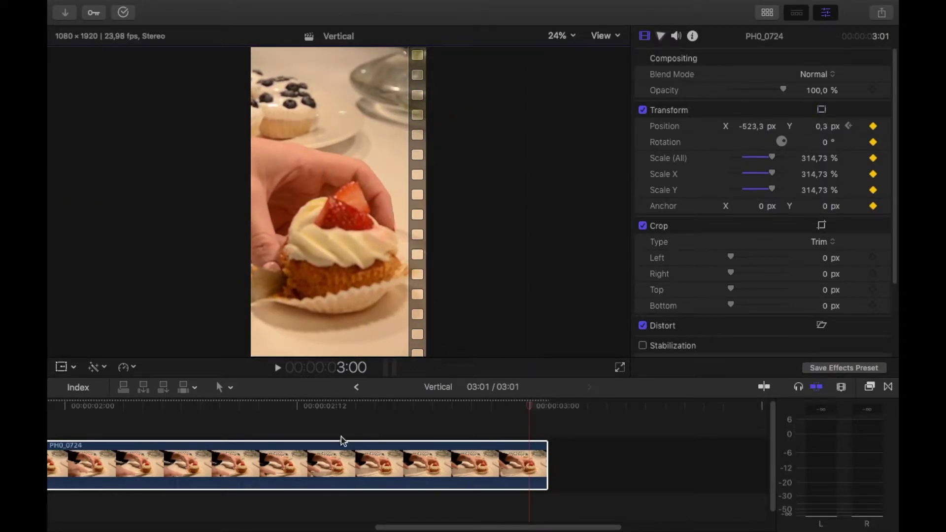
# Play back the whole PHO_0724 clip in the Vertical timeline to check the keyframed horizontal pan across the cupcake
pyautogui.press('super+minus')
pyautogui.press('super+minus')
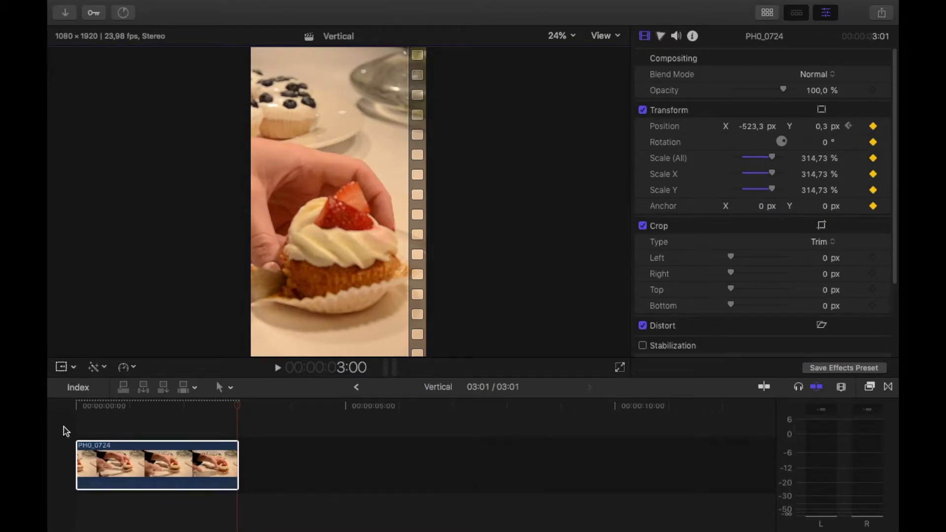
pyautogui.press('space')
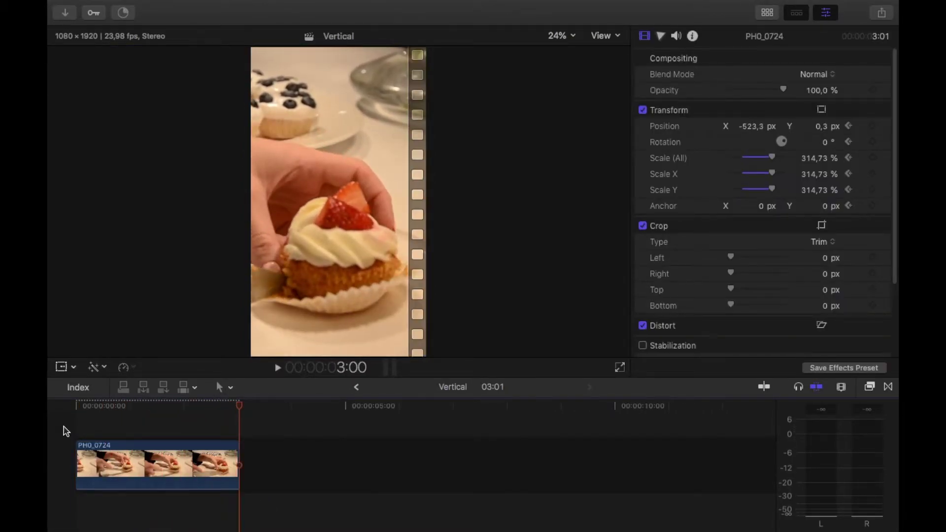
pyautogui.press('space')
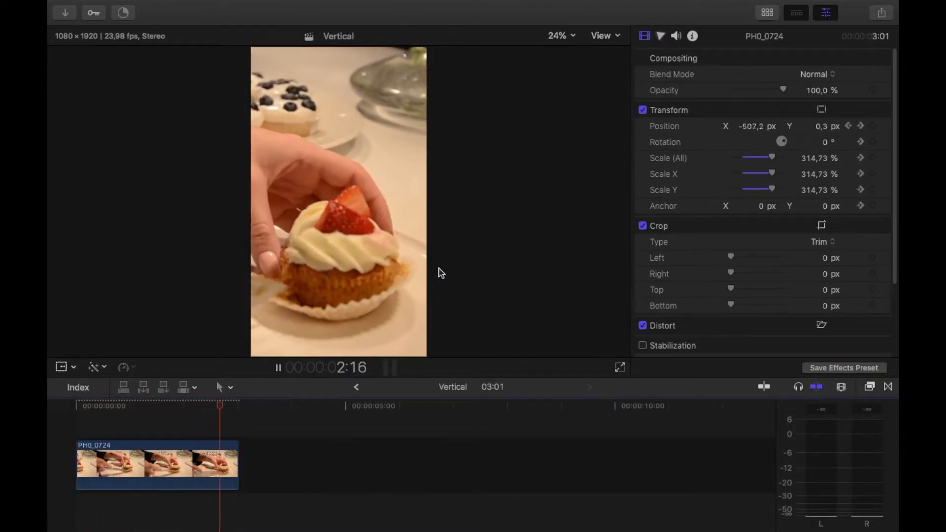
pyautogui.press('space')
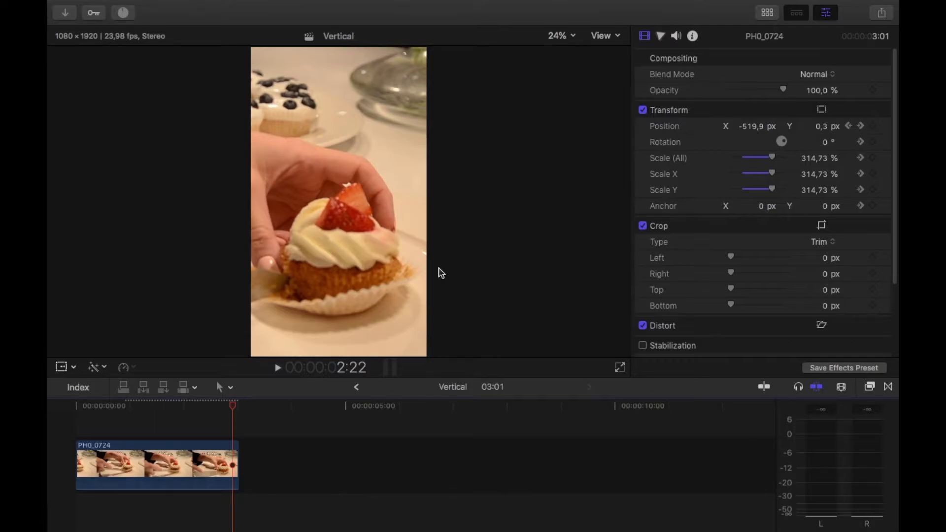
# Configure an Apple Devices 1080p export of the Vertical project at 1080 x 1920 resolution, and dismiss it without exporting
pyautogui.click(887, 13)
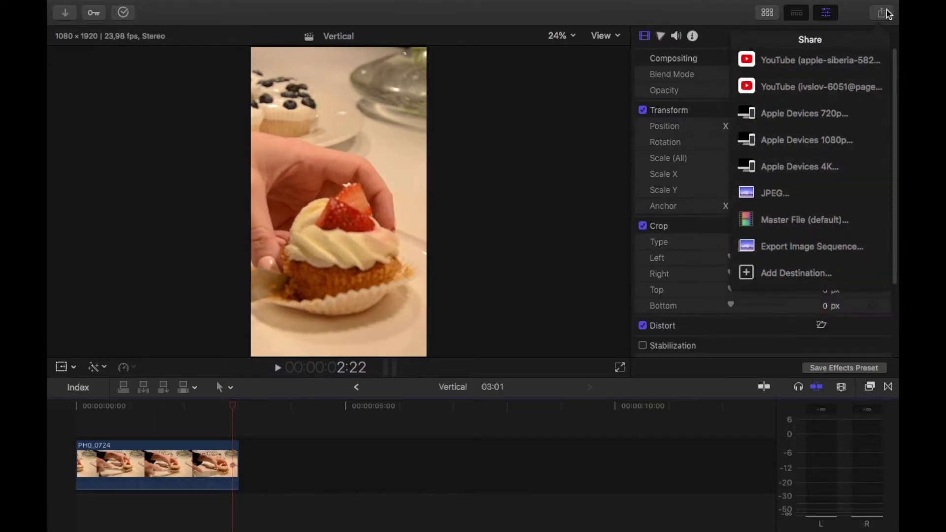
pyautogui.click(826, 143)
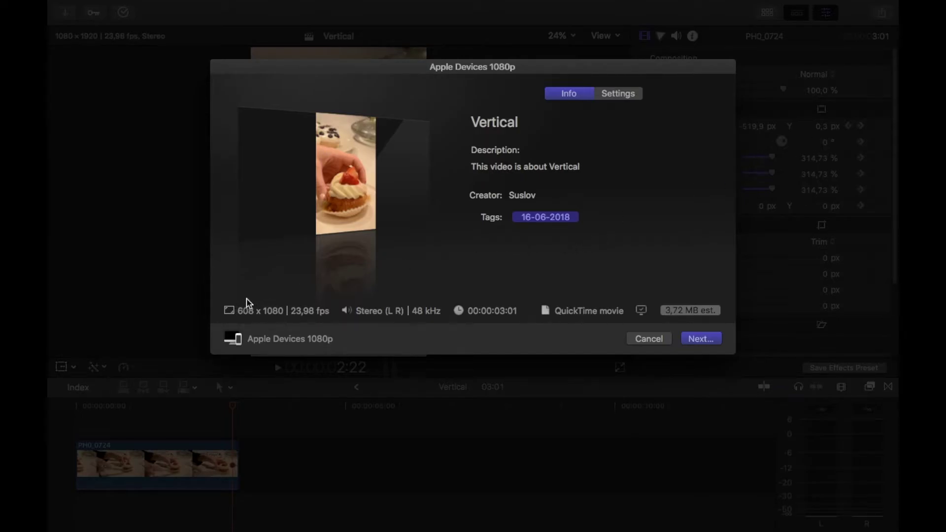
pyautogui.click(618, 93)
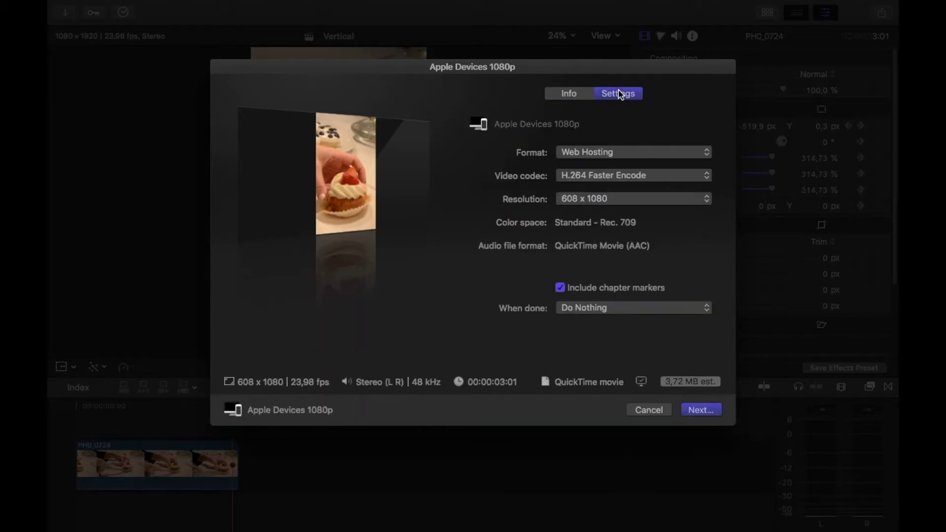
pyautogui.click(595, 199)
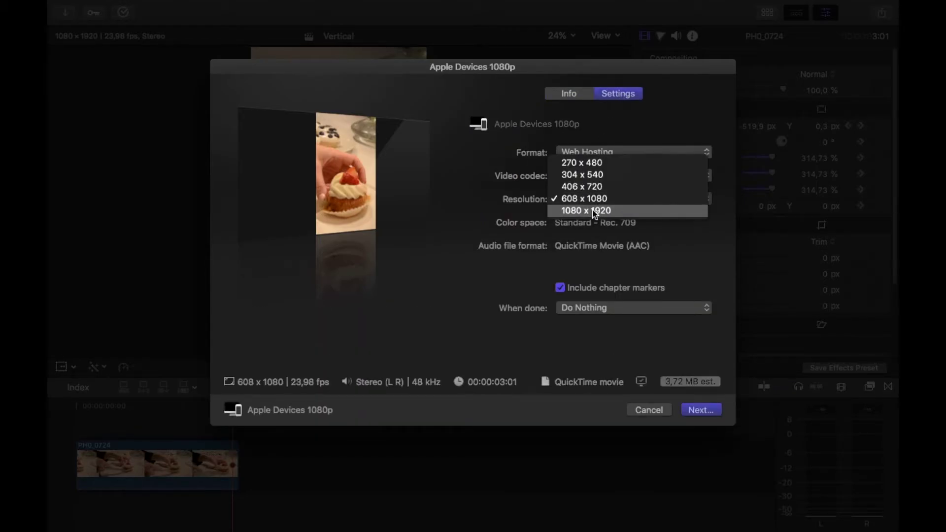
pyautogui.press('Escape')
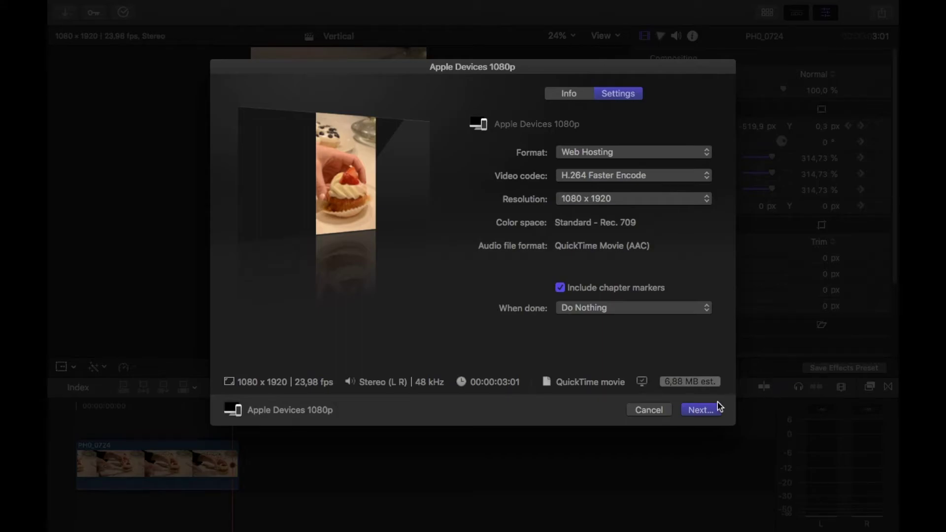
pyautogui.click(654, 412)
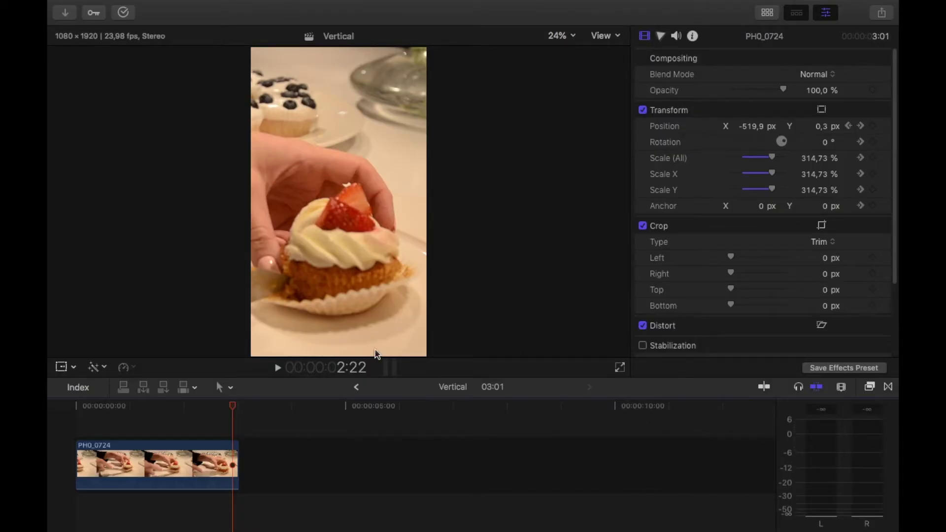